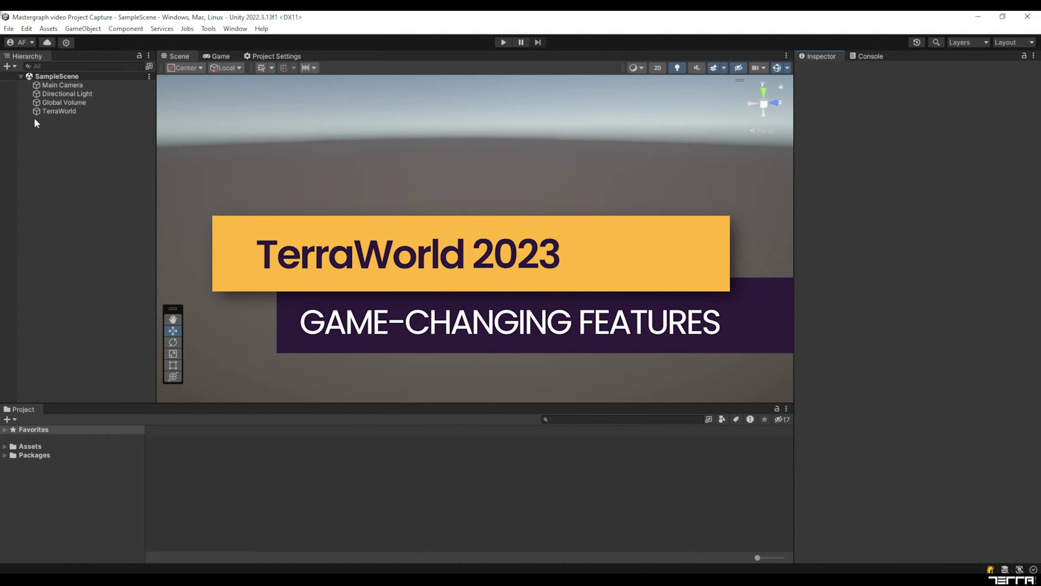
Open the TerraWorld 2023 window from Tools and set the template type to Stylized
left_click(208, 28)
mouse_move(227, 40)
left_click(288, 39)
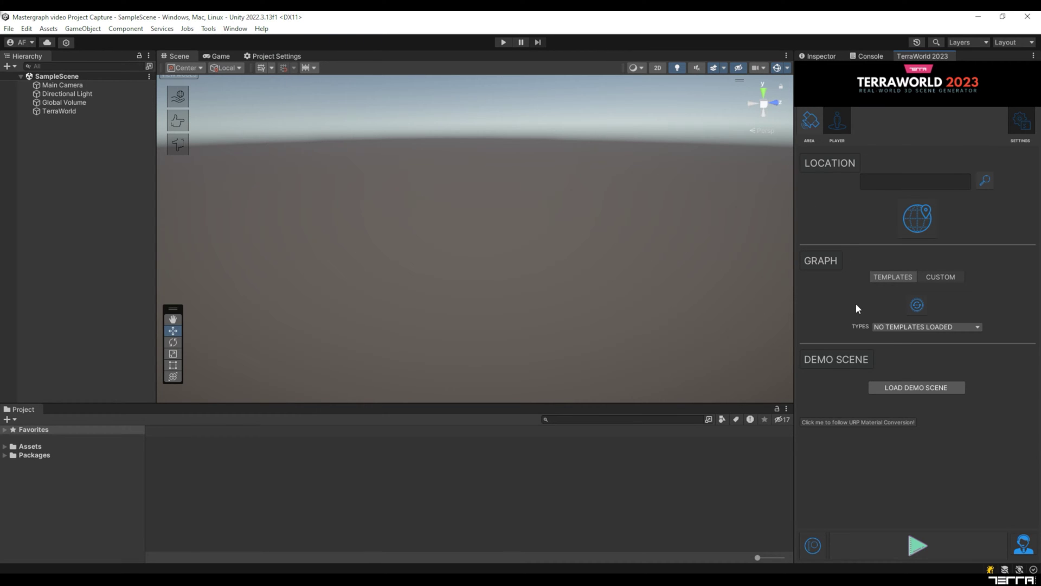
left_click(887, 327)
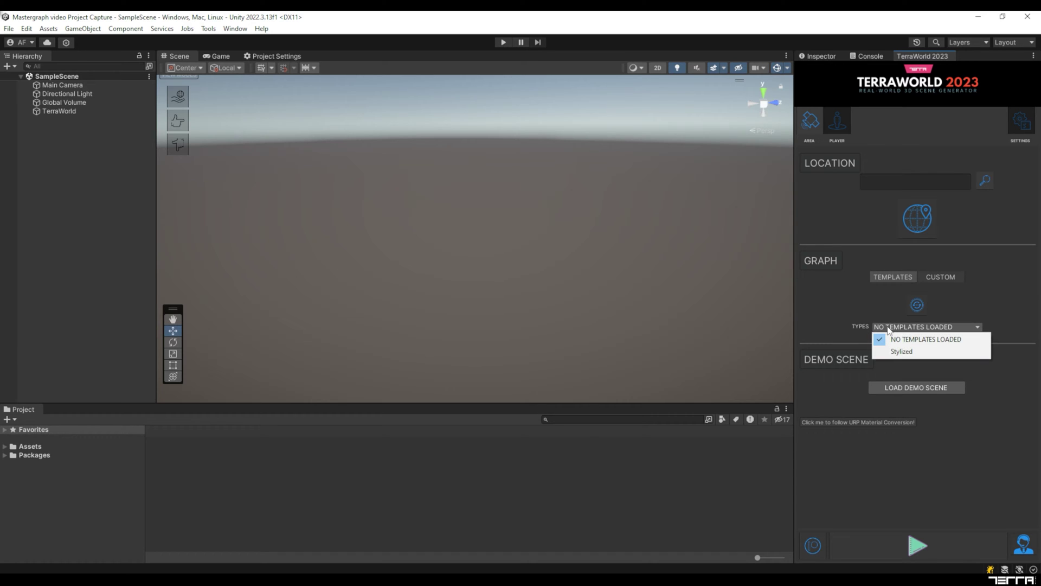
left_click(887, 351)
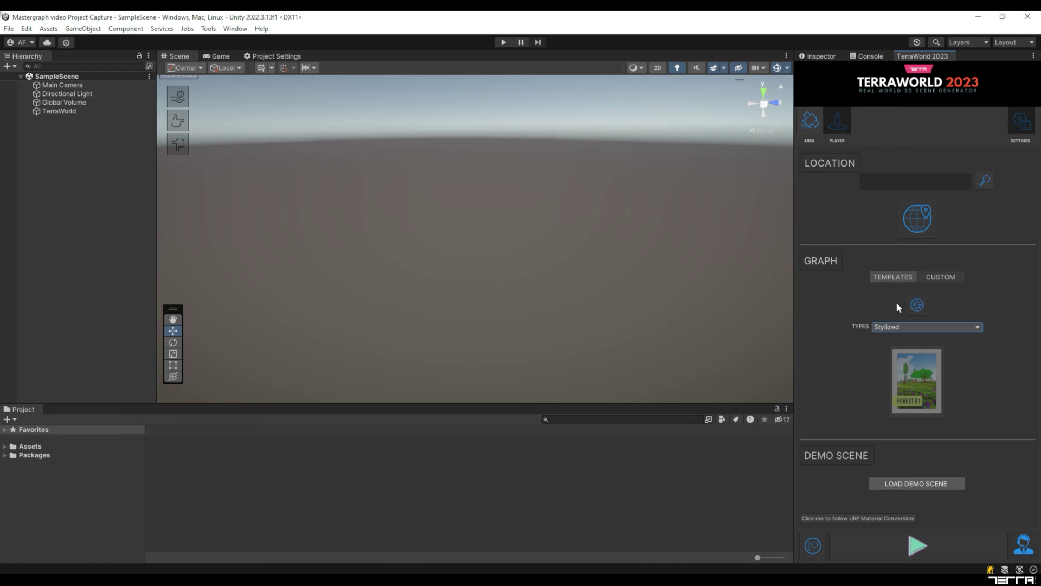
Switch the graph section to Custom and start a new empty graph
left_click(940, 278)
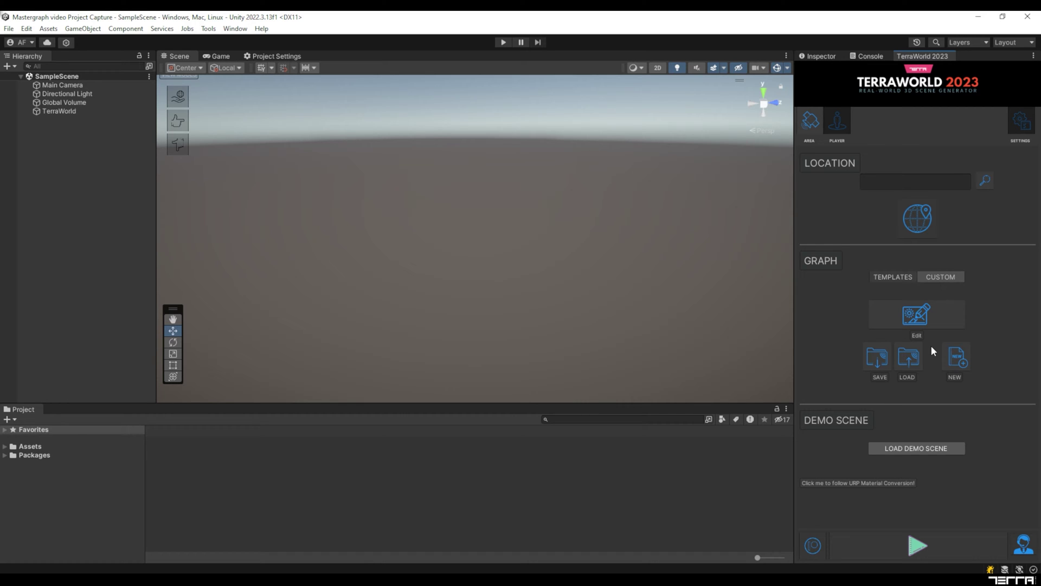
left_click(957, 356)
left_click(549, 318)
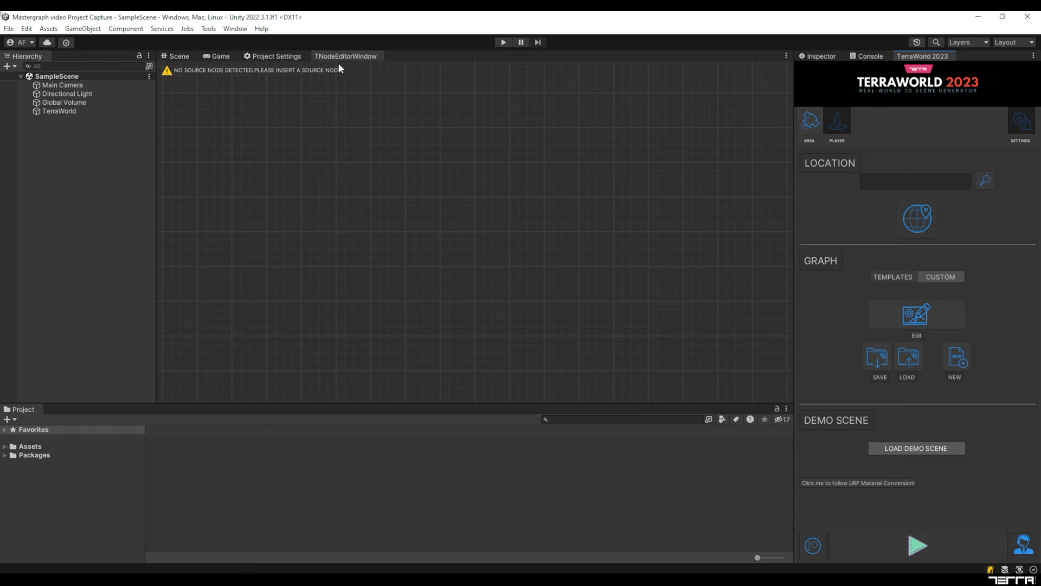
Load the Base-Graph.xml graph file into the TerraWorld Graph editor
left_click(906, 355)
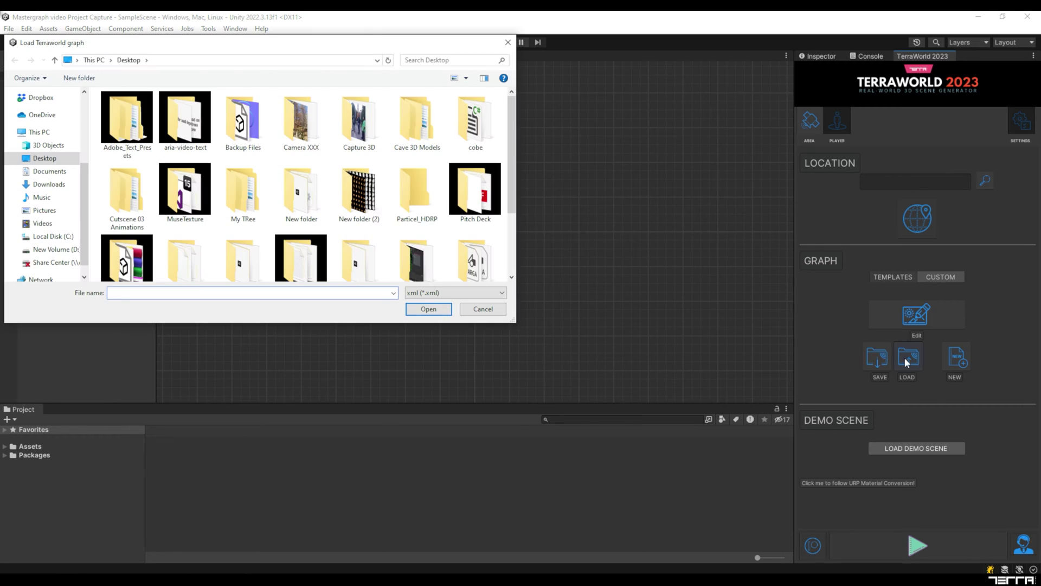
scroll(304, 185, "down", 2)
left_click(243, 250)
left_click(428, 309)
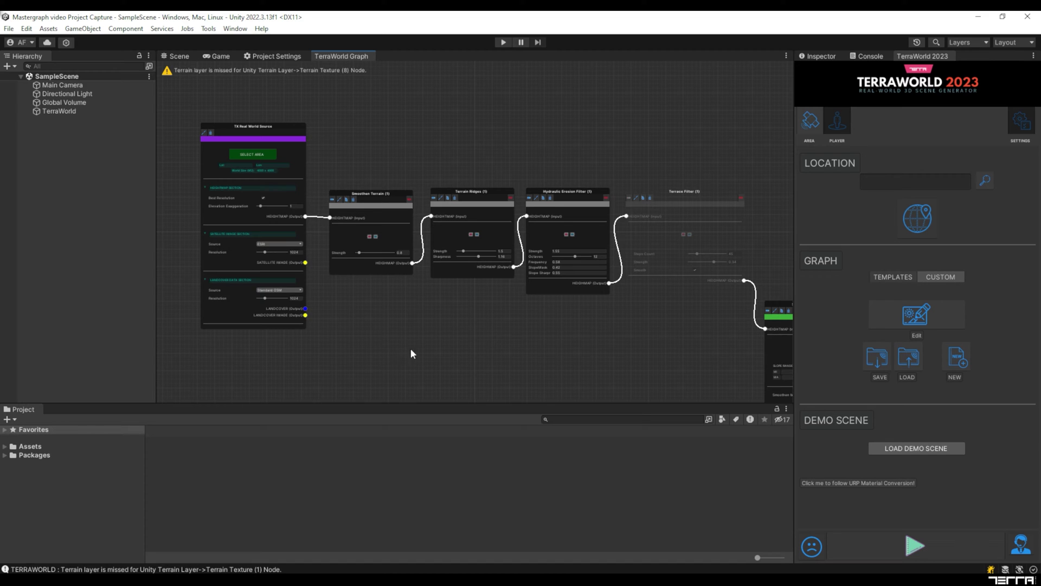
Pan and zoom around the graph to inspect its nodes, including TX Real World Source
scroll(421, 350, "down", 3)
middle_click_drag(506, 347, 371, 219)
scroll(408, 287, "down", 3)
scroll(561, 261, "down", 3)
middle_click_drag(562, 262, 484, 165)
scroll(484, 164, "down", 1)
middle_click_drag(571, 293, 560, 328)
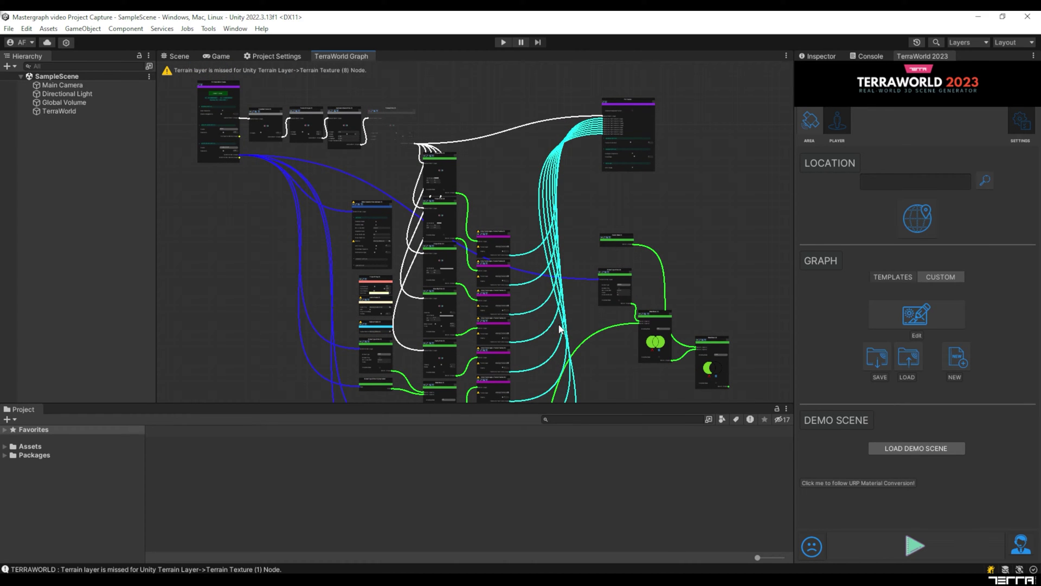
scroll(241, 168, "up", 5)
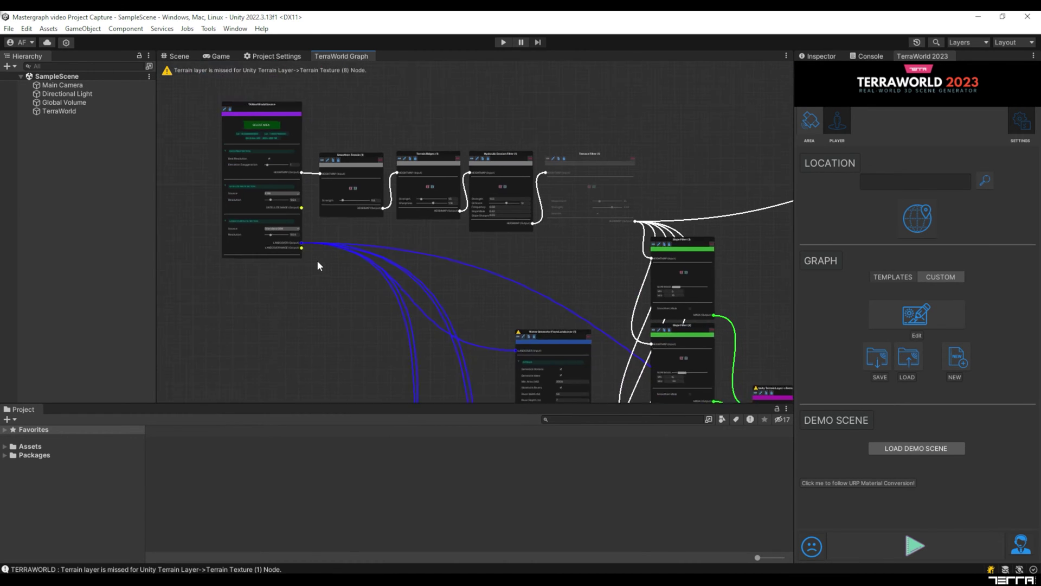
scroll(338, 242, "up", 3)
middle_click_drag(339, 242, 437, 330)
scroll(437, 329, "down", 2)
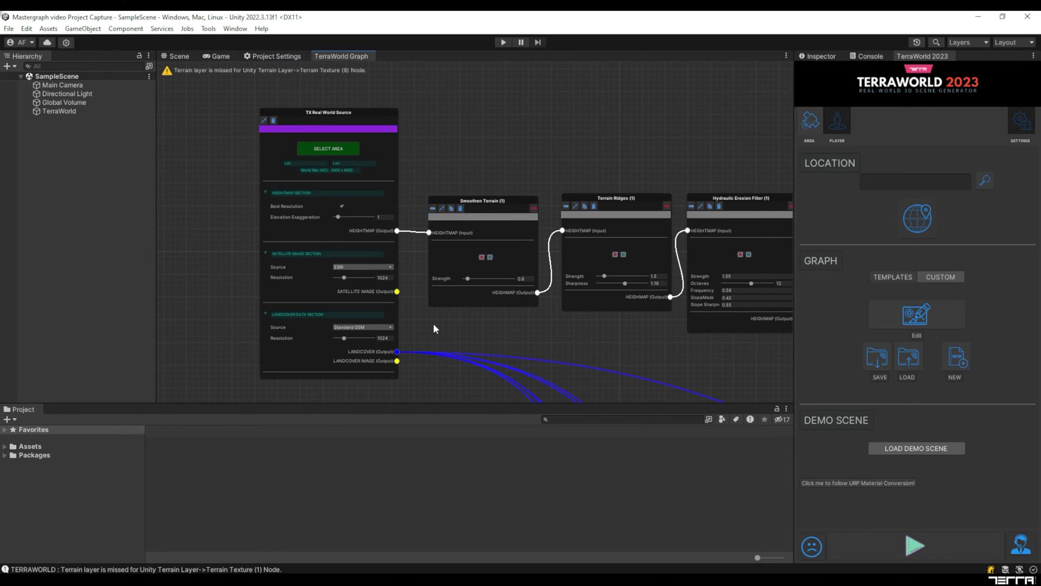
scroll(454, 324, "down", 3)
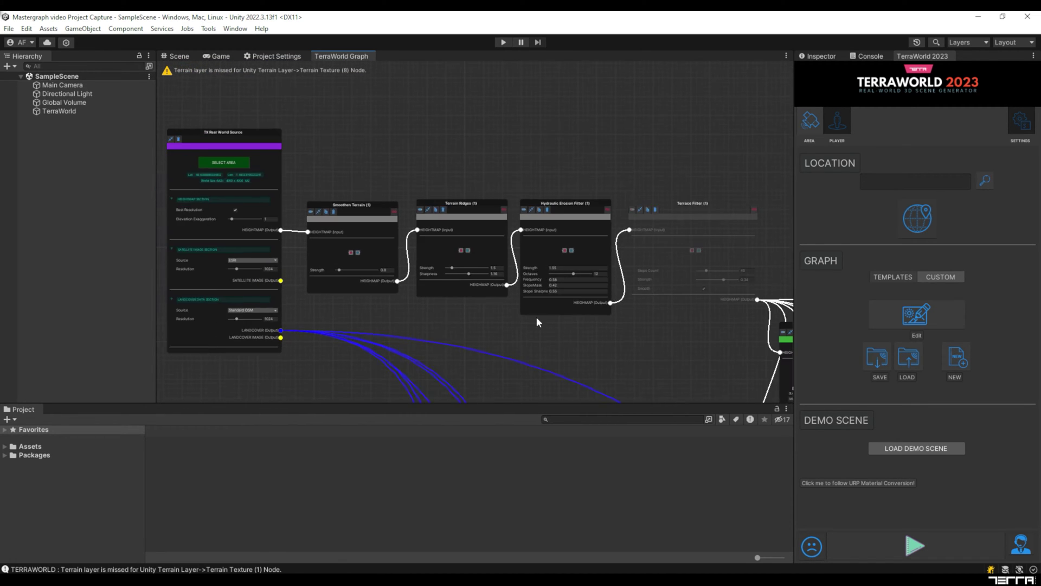
middle_click_drag(498, 323, 530, 320)
middle_click_drag(424, 320, 444, 321)
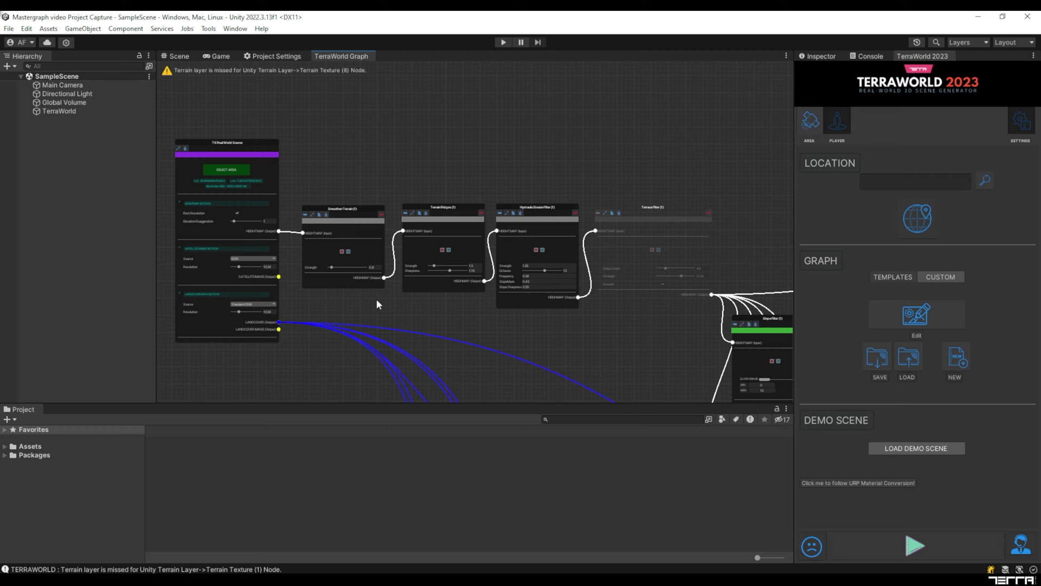
scroll(341, 294, "up", 5)
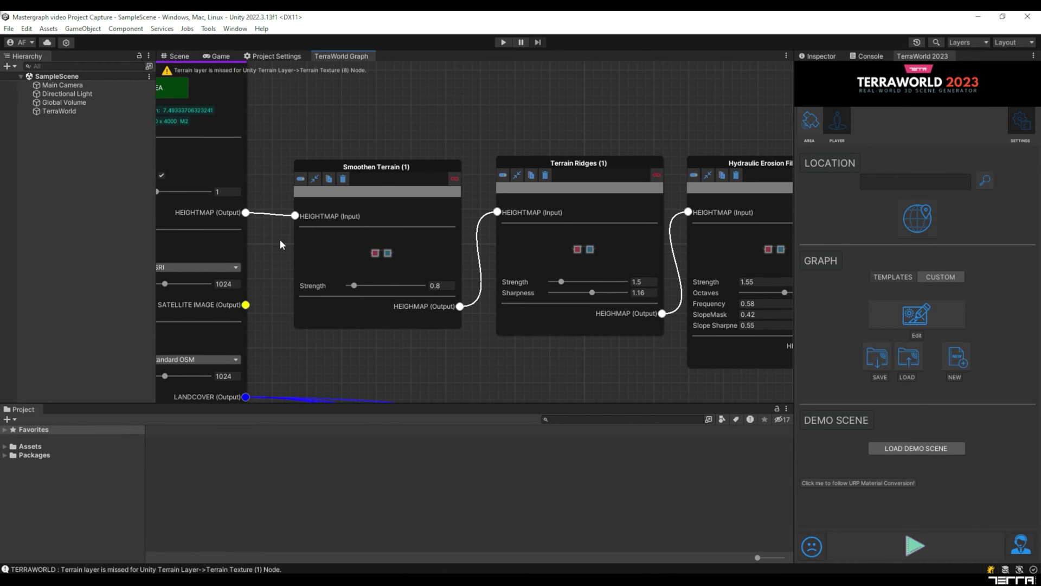
left_click(301, 179)
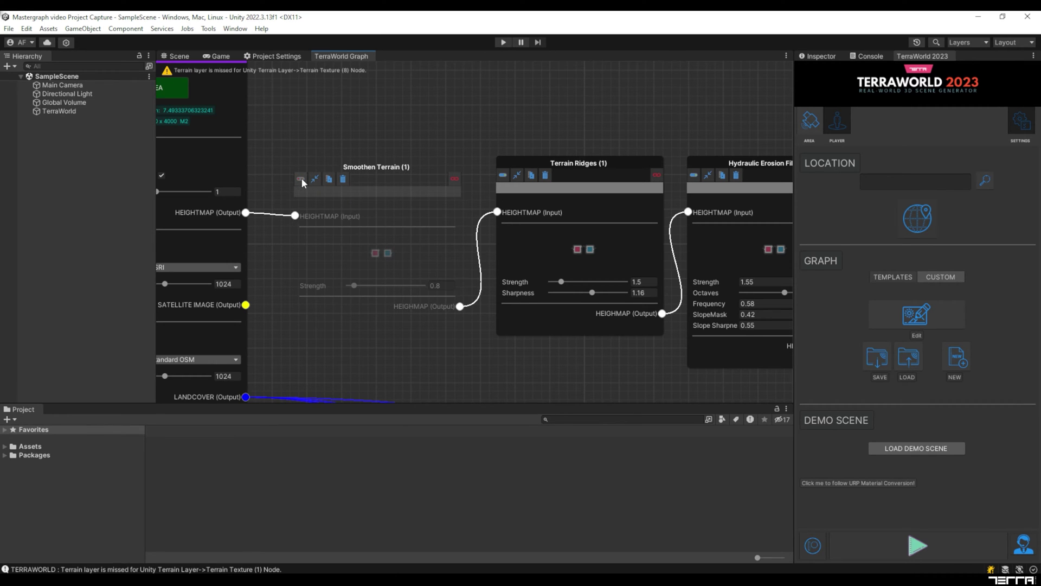
left_click(301, 179)
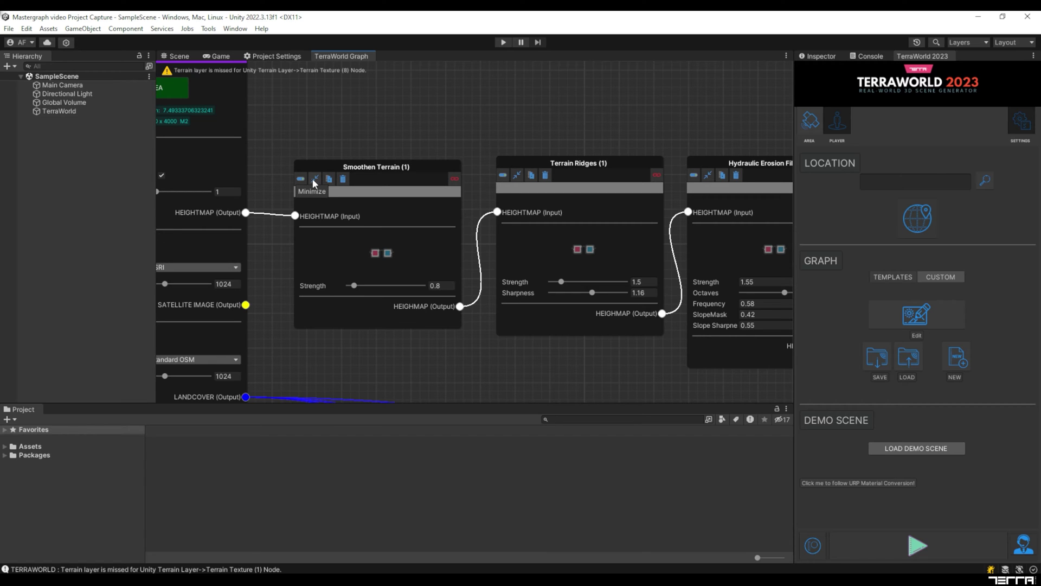
left_click(314, 180)
left_click(314, 179)
left_click(329, 181)
left_click_drag(388, 183, 389, 225)
right_click(388, 219)
left_click(412, 286)
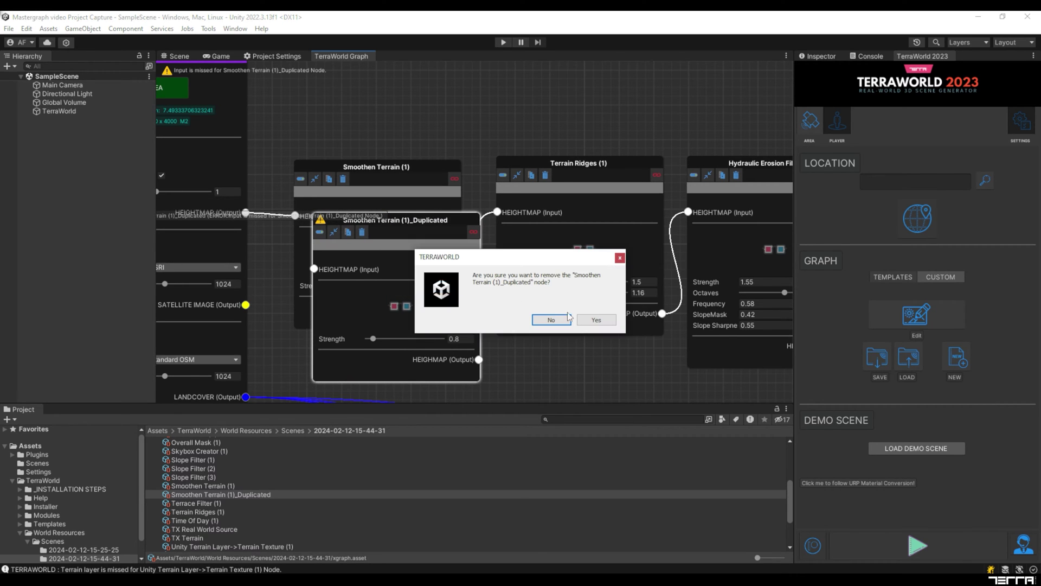
left_click(587, 324)
right_click(390, 167)
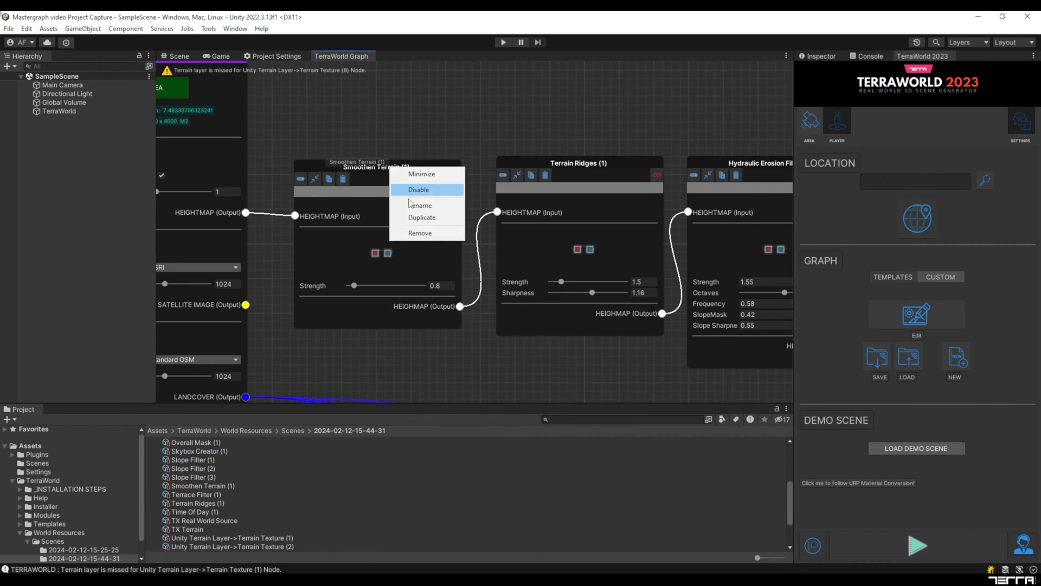
left_click(412, 217)
left_click_drag(399, 183, 444, 96)
right_click(444, 97)
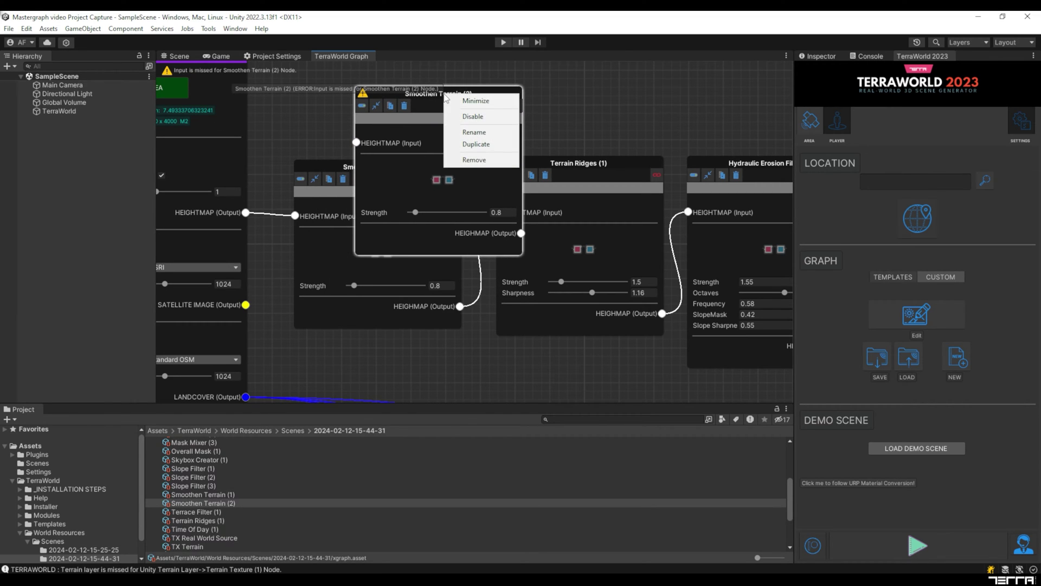
left_click(474, 160)
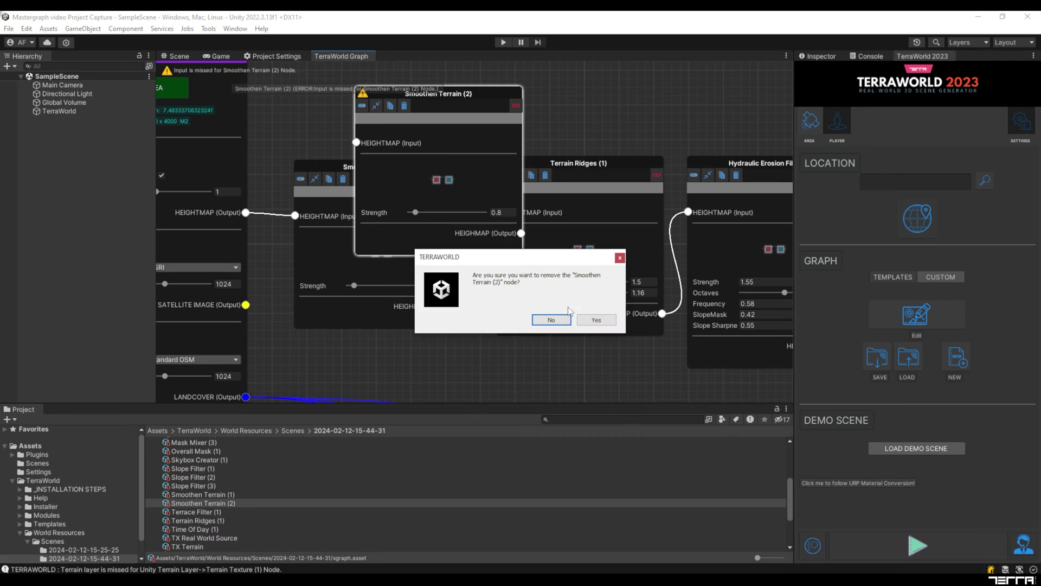
left_click(581, 320)
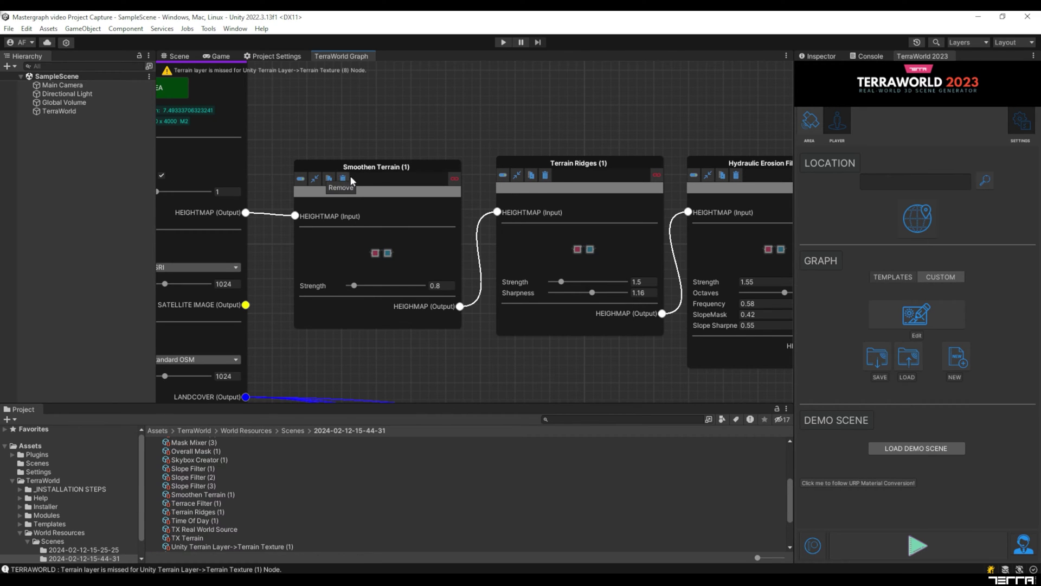
left_click(454, 179)
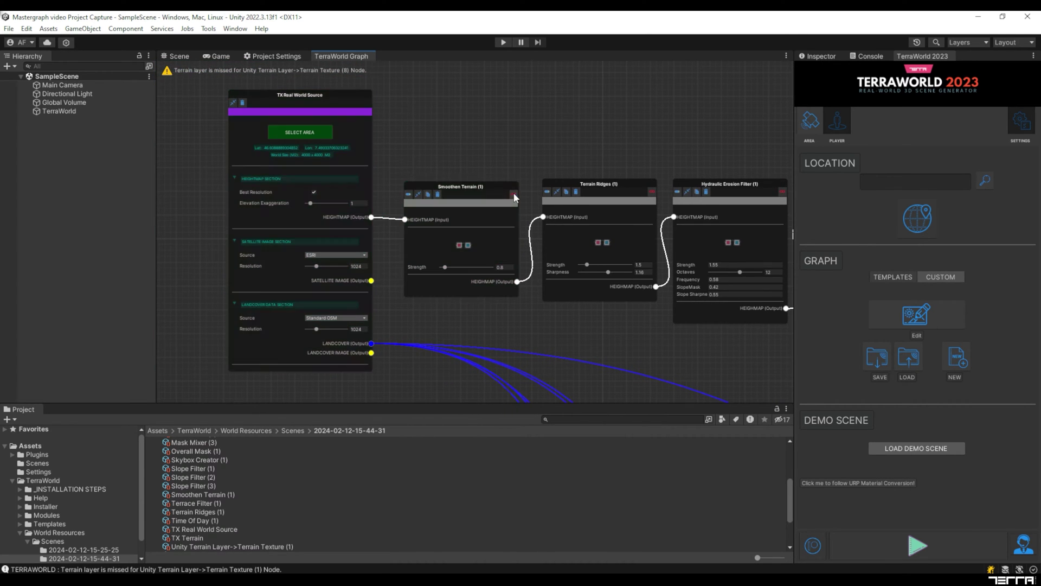
left_click(596, 193)
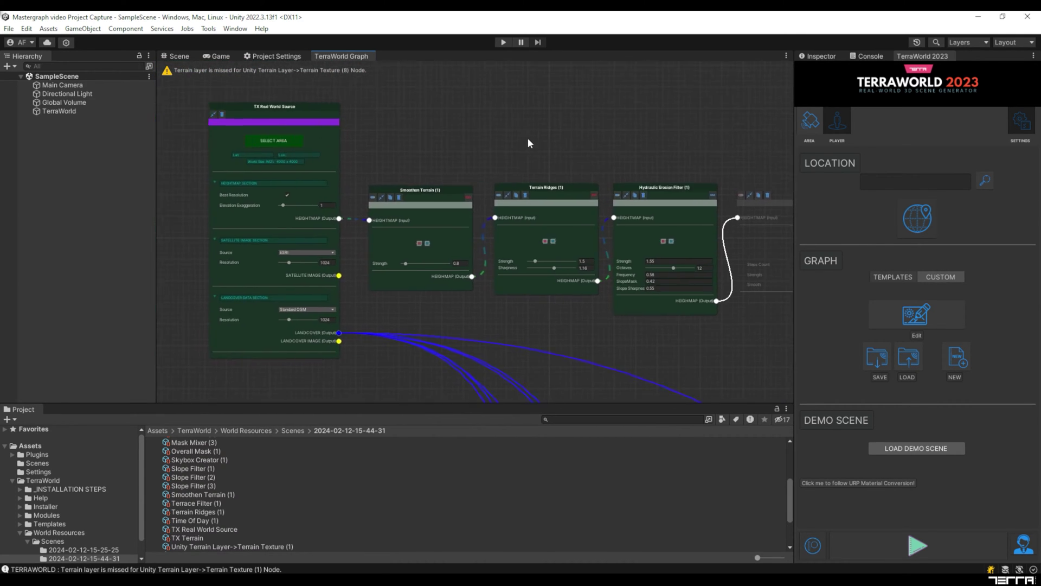
left_click(712, 195)
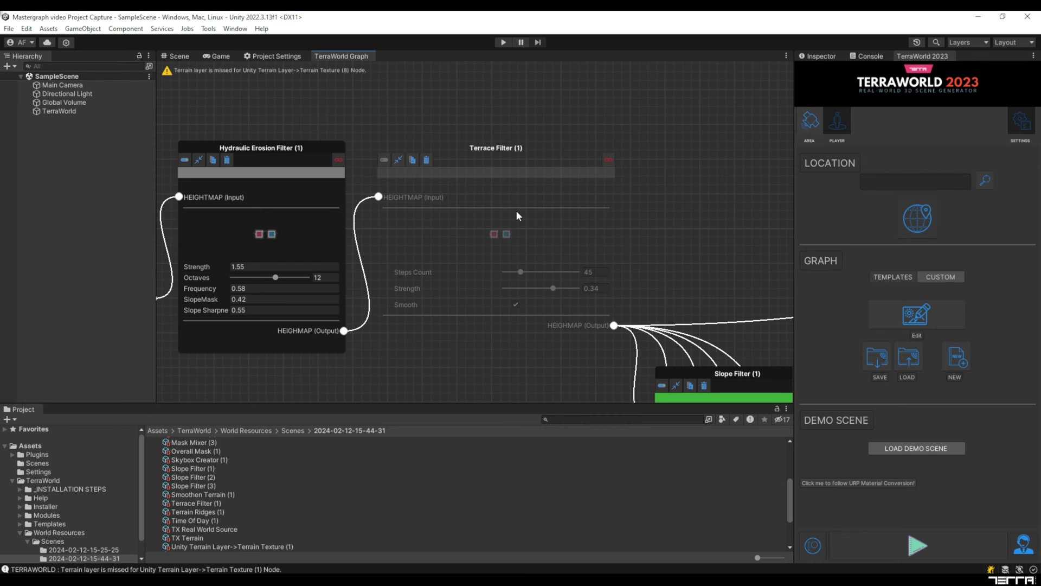
left_click(384, 161)
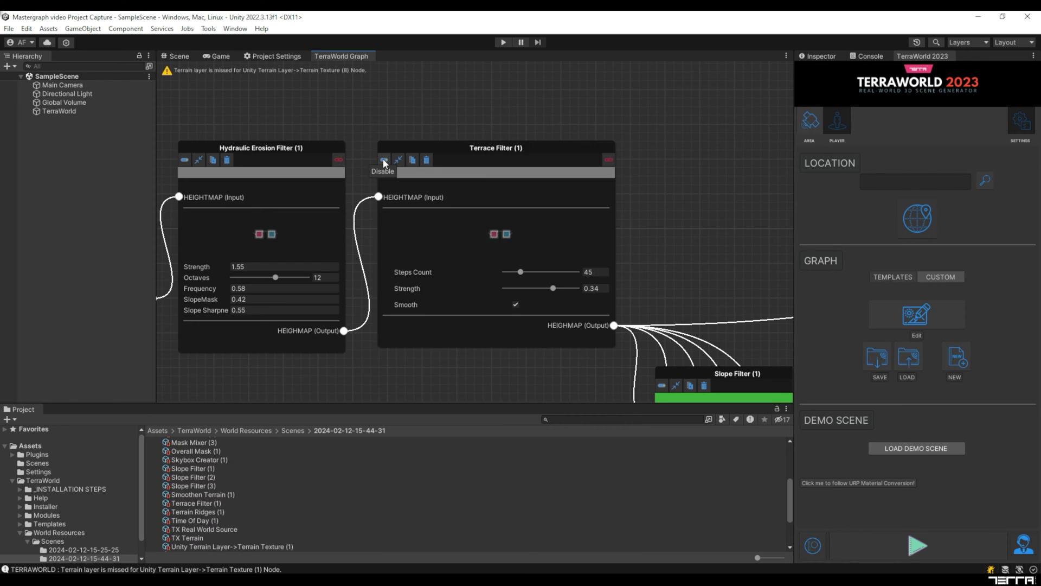
left_click(384, 160)
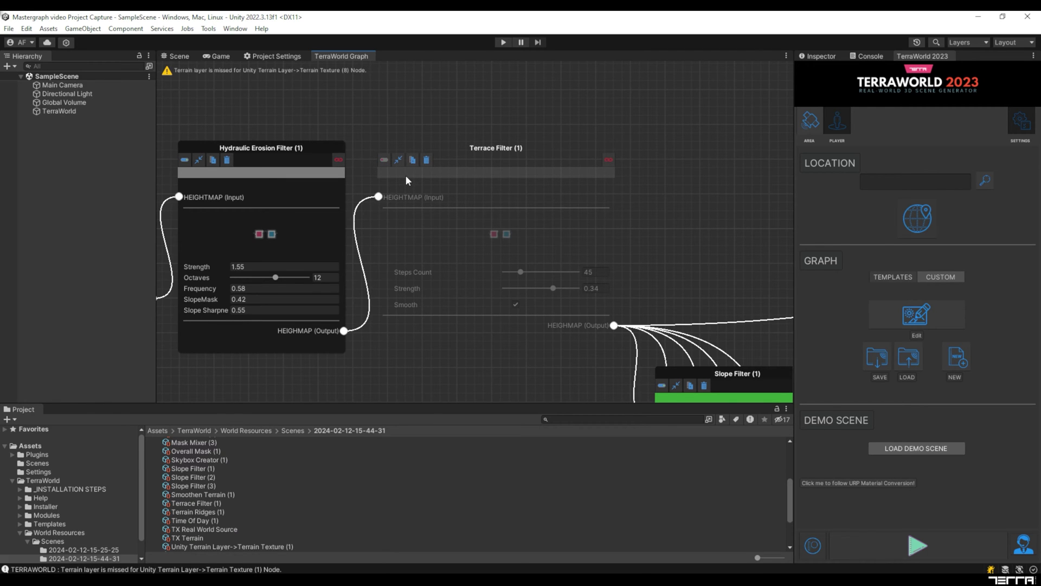
scroll(406, 176, "down", 4)
middle_click_drag(477, 278, 370, 192)
scroll(370, 192, "down", 2)
scroll(515, 225, "down", 3)
middle_click_drag(612, 284, 503, 251)
scroll(543, 307, "down", 2)
middle_click_drag(454, 287, 434, 162)
scroll(313, 206, "up", 7)
middle_click_drag(311, 203, 428, 202)
scroll(428, 202, "down", 1)
middle_click_drag(501, 209, 347, 146)
scroll(368, 217, "down", 1)
middle_click_drag(429, 388, 462, 183)
middle_click_drag(567, 194, 399, 432)
middle_click_drag(416, 244, 432, 126)
middle_click_drag(425, 262, 499, 331)
scroll(651, 154, "down", 3)
middle_click_drag(666, 155, 548, 304)
middle_click_drag(624, 90, 535, 208)
scroll(536, 207, "down", 3)
middle_click_drag(543, 78, 461, 162)
scroll(506, 200, "up", 7)
scroll(502, 206, "down", 2)
middle_click_drag(488, 337, 461, 135)
middle_click_drag(732, 361, 572, 229)
scroll(572, 229, "down", 2)
middle_click_drag(558, 176, 486, 122)
middle_click_drag(559, 212, 500, 175)
scroll(519, 224, "up", 3)
middle_click_drag(519, 226, 561, 224)
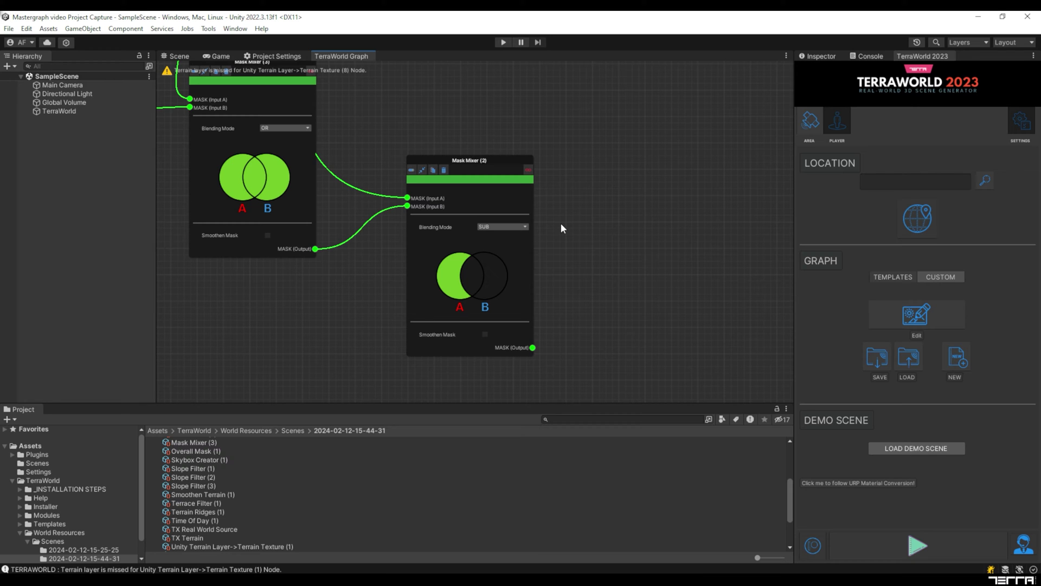
scroll(561, 223, "down", 3)
middle_click_drag(265, 194, 771, 233)
middle_click_drag(305, 92, 443, 239)
scroll(444, 242, "up", 4)
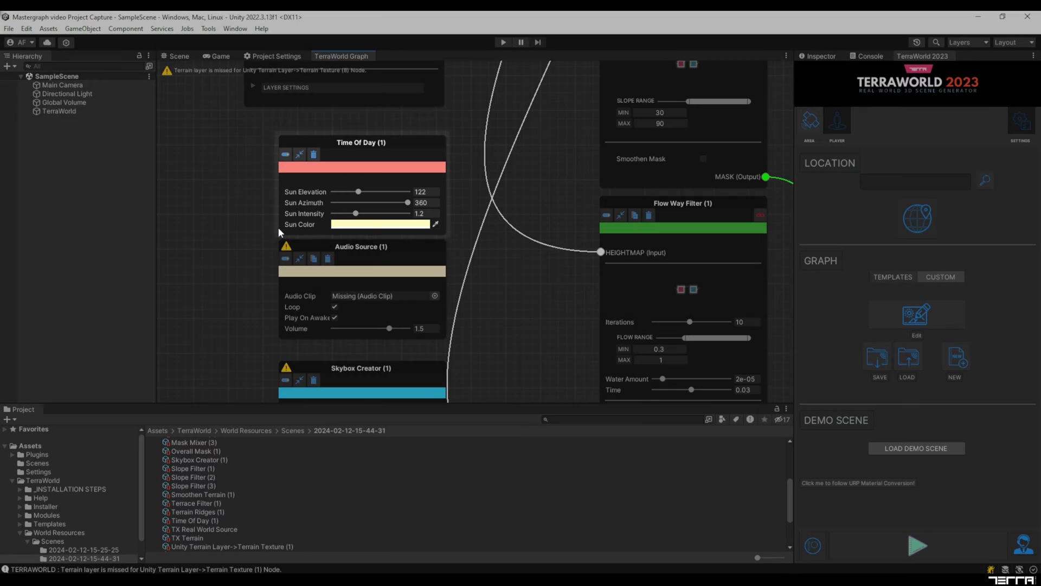
middle_click_drag(237, 266, 242, 221)
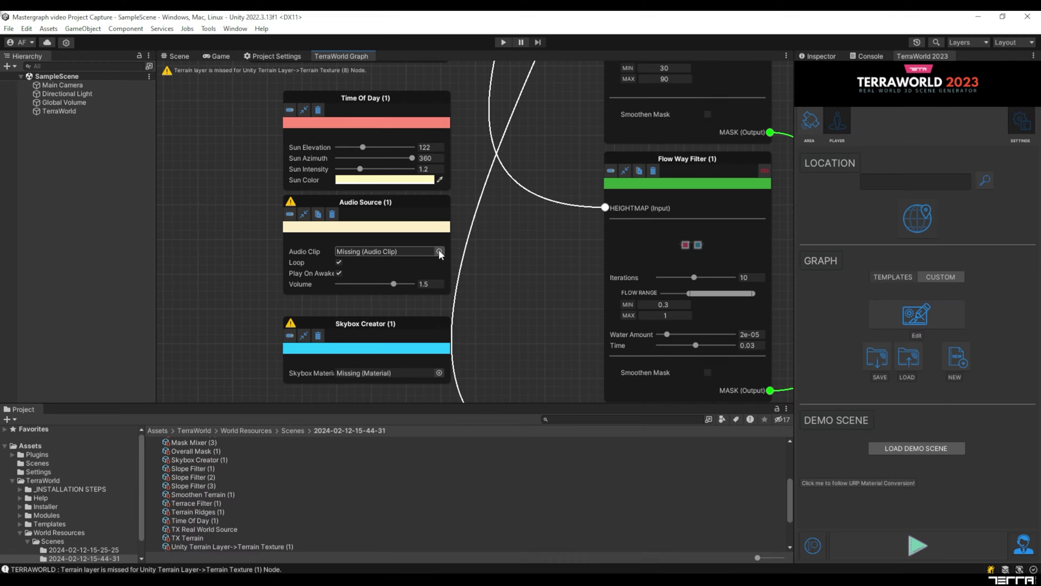
left_click(438, 251)
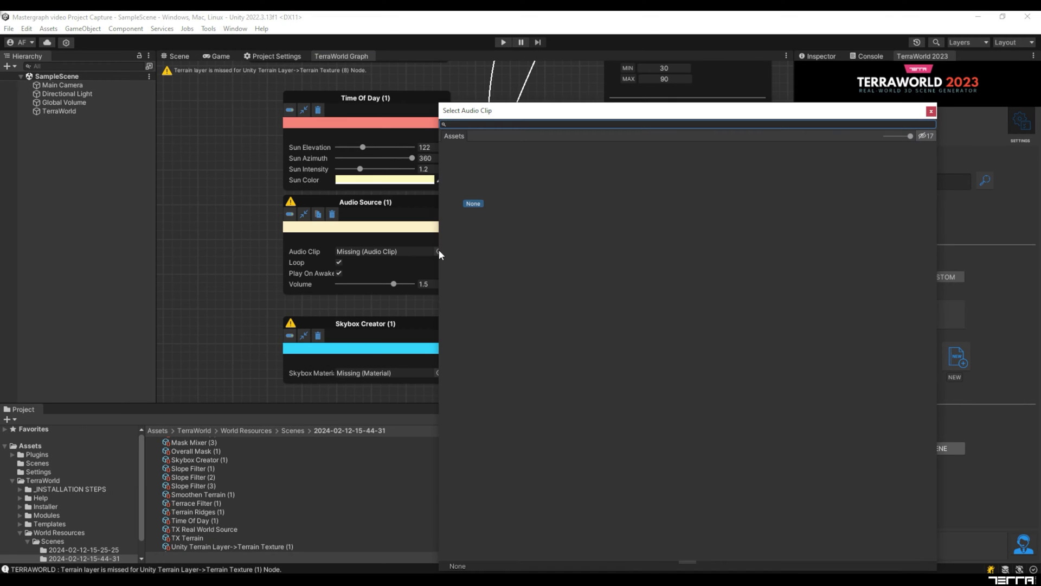
left_click(931, 112)
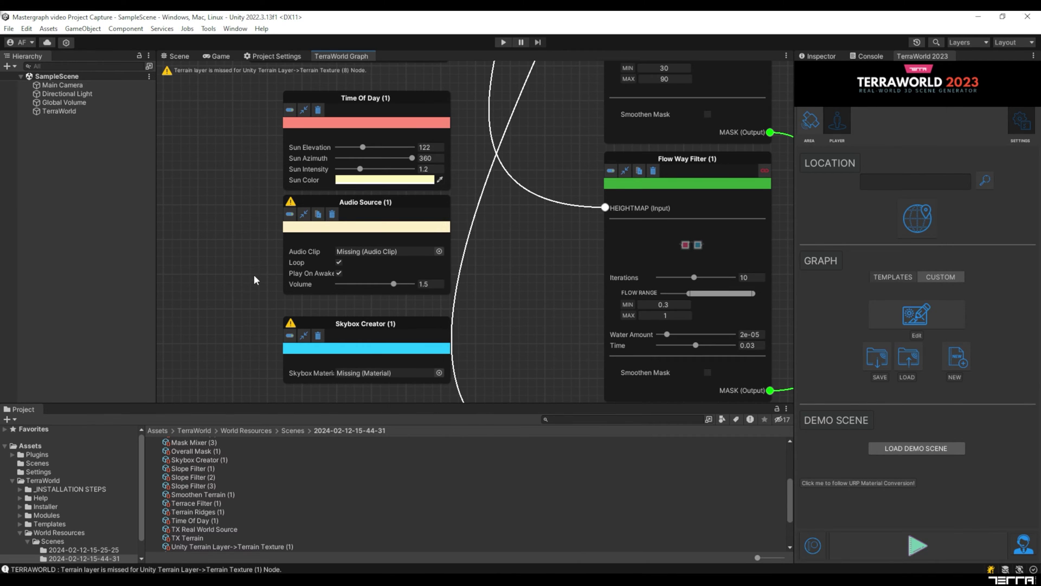
middle_click_drag(254, 275, 258, 217)
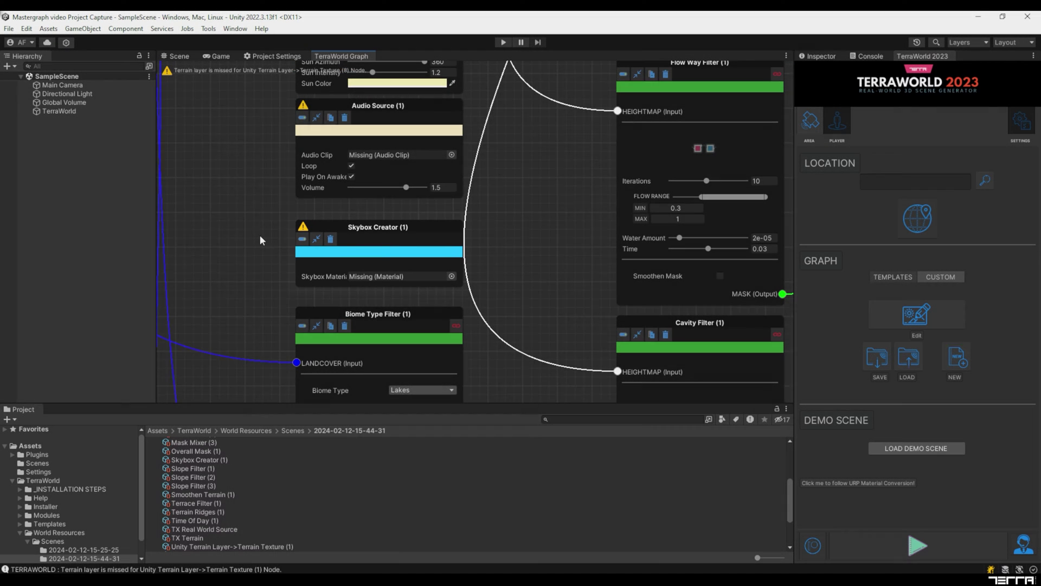
scroll(259, 236, "down", 3)
middle_click_drag(256, 281, 249, 187)
scroll(269, 317, "down", 10)
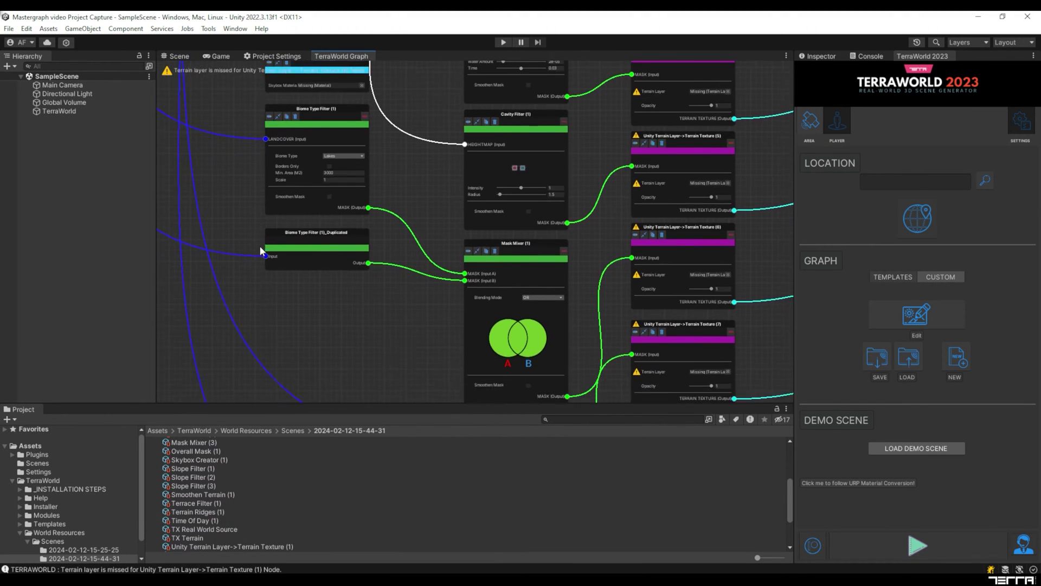
middle_click_drag(313, 294, 316, 212)
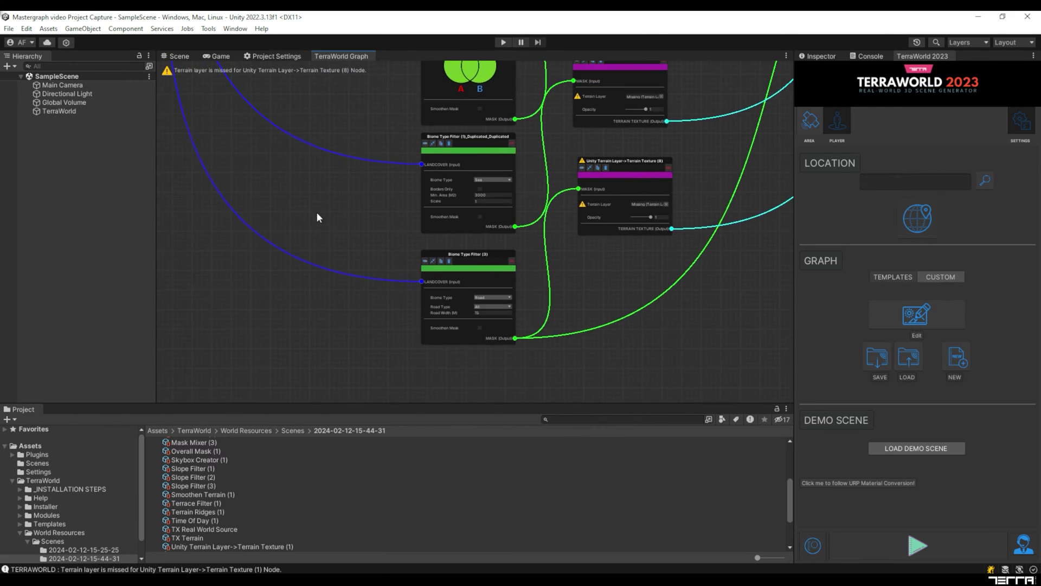
scroll(429, 311, "up", 6)
middle_click_drag(601, 291, 556, 275)
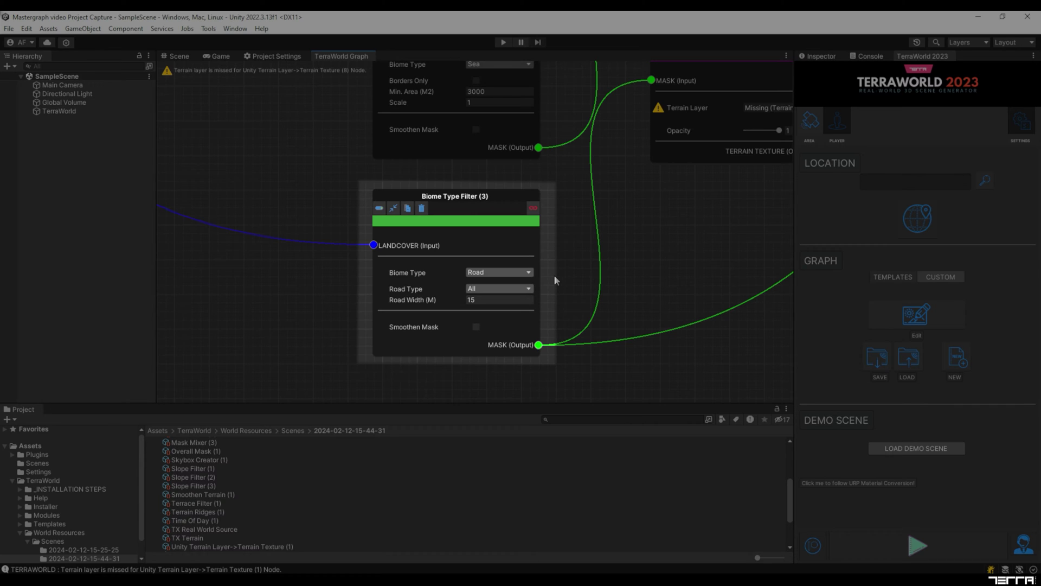
scroll(554, 275, "down", 5)
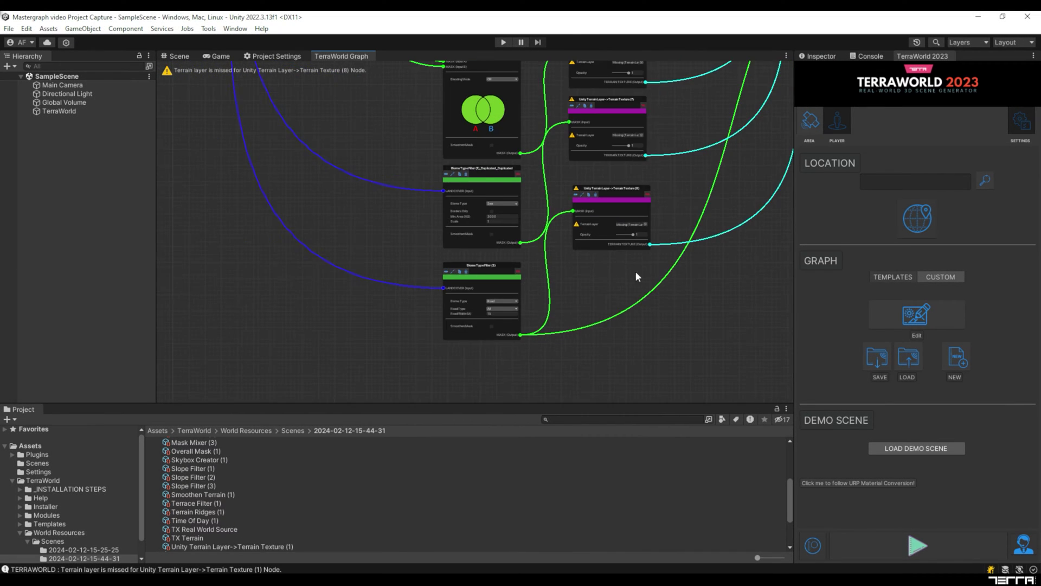
scroll(637, 271, "down", 6)
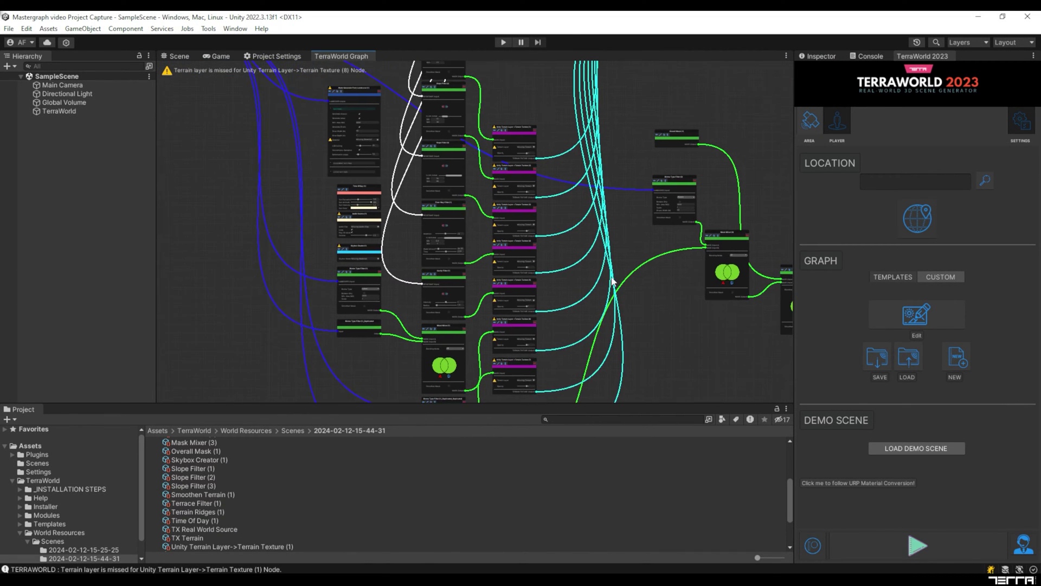
scroll(611, 268, "down", 2)
middle_click_drag(600, 213, 581, 283)
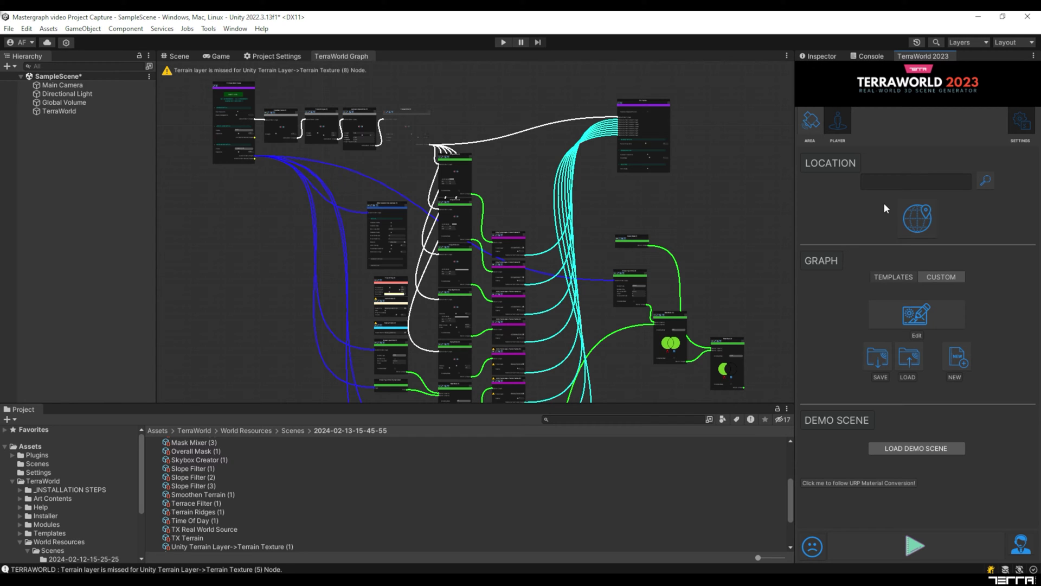
Search for Matterhorn as the location and shift the selected map area further south
left_click(887, 182)
type("Matterhorn")
key("Return")
left_click(267, 140)
scroll(520, 312, "up", 2)
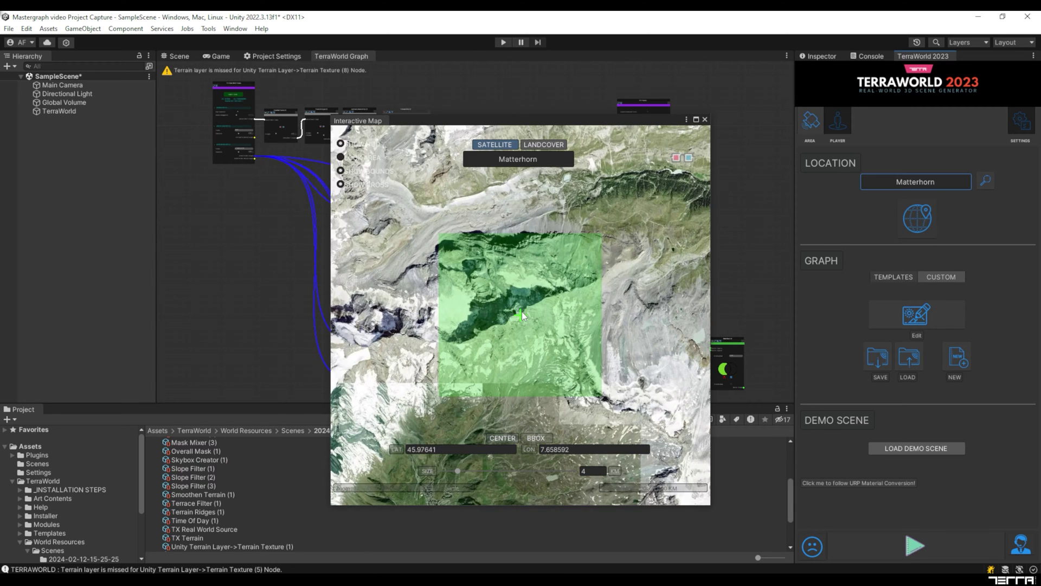
left_click_drag(491, 429, 499, 364)
scroll(589, 275, "down", 2)
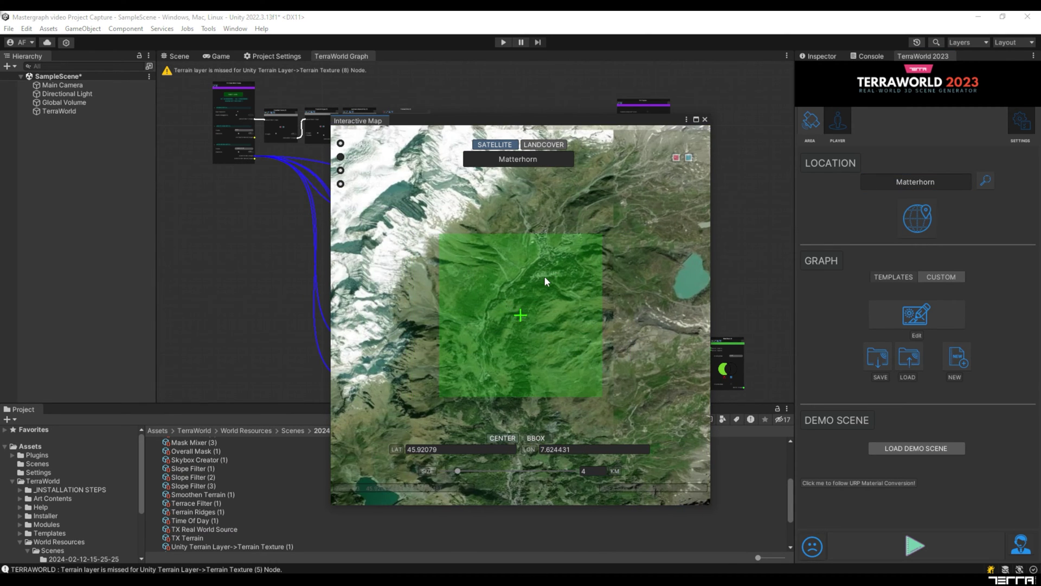
left_click(704, 120)
Generate the world from the Realistic Forest template
left_click(893, 277)
left_click(884, 326)
left_click(888, 350)
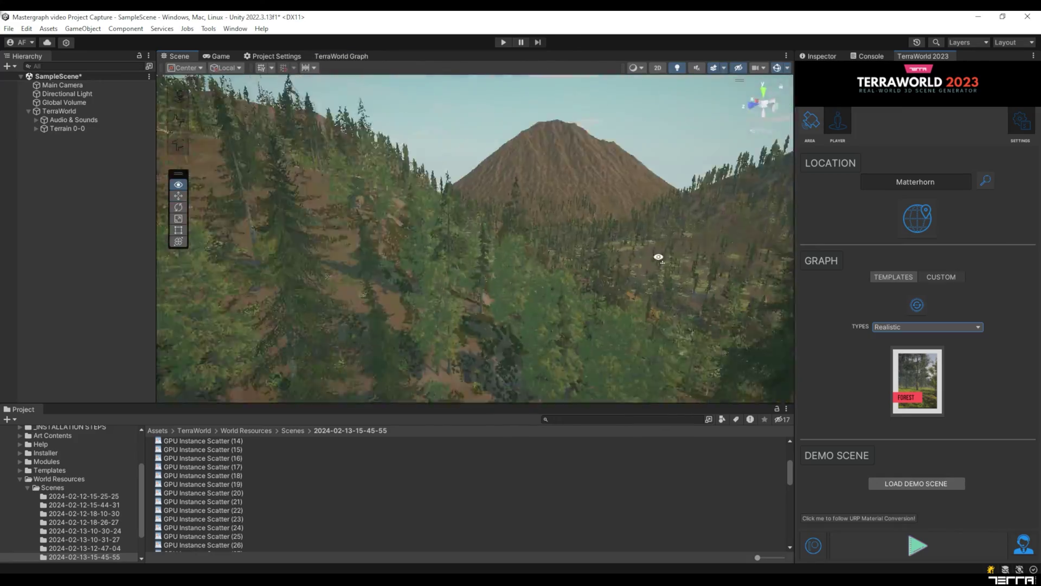
Select the TerraWorld object and toggle Live Sync off and back on
right_click_drag(658, 256, 515, 255)
left_click(107, 112)
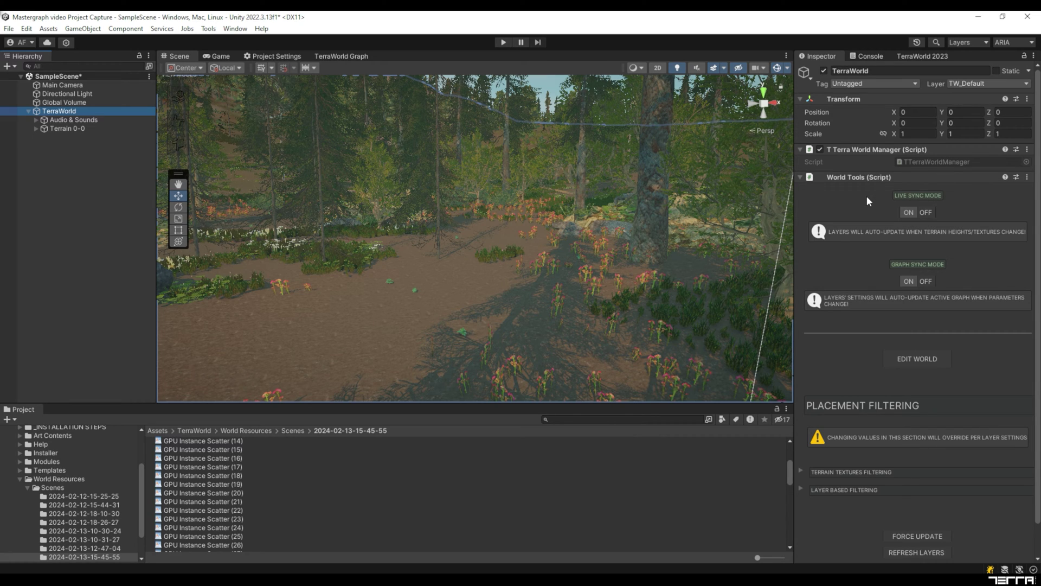
left_click(926, 212)
left_click(910, 212)
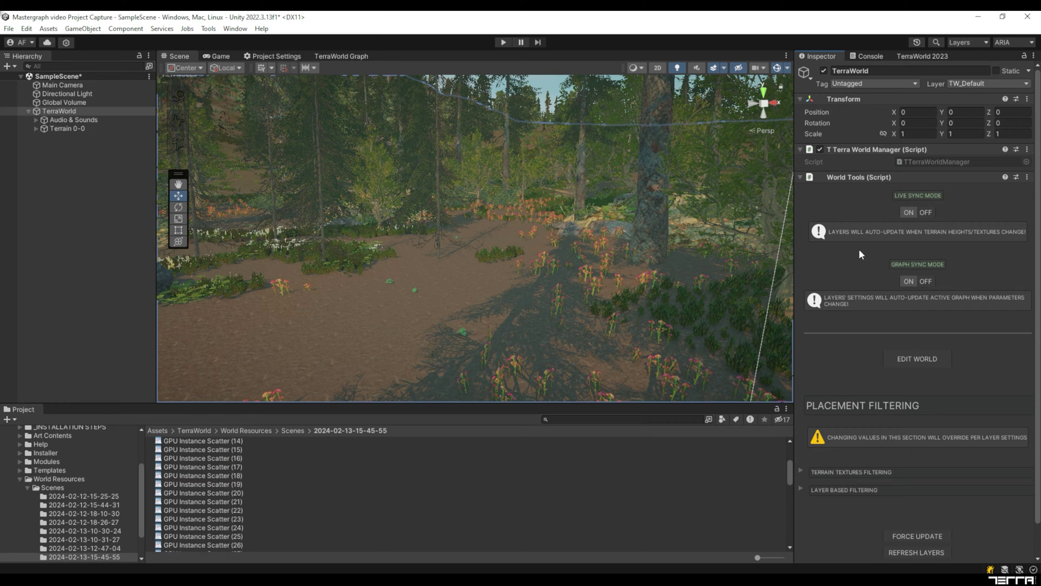
Turn off Graph Sync Mode and bring the GPU Instance Scatter nodes into view
left_click(924, 281)
left_click(117, 209)
left_click(78, 110)
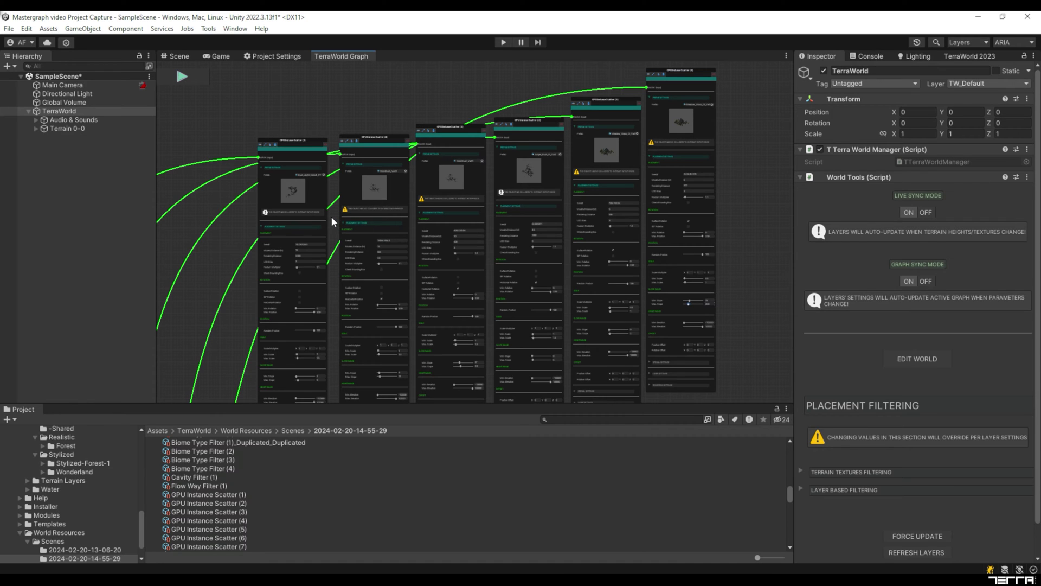
scroll(331, 216, "up", 6)
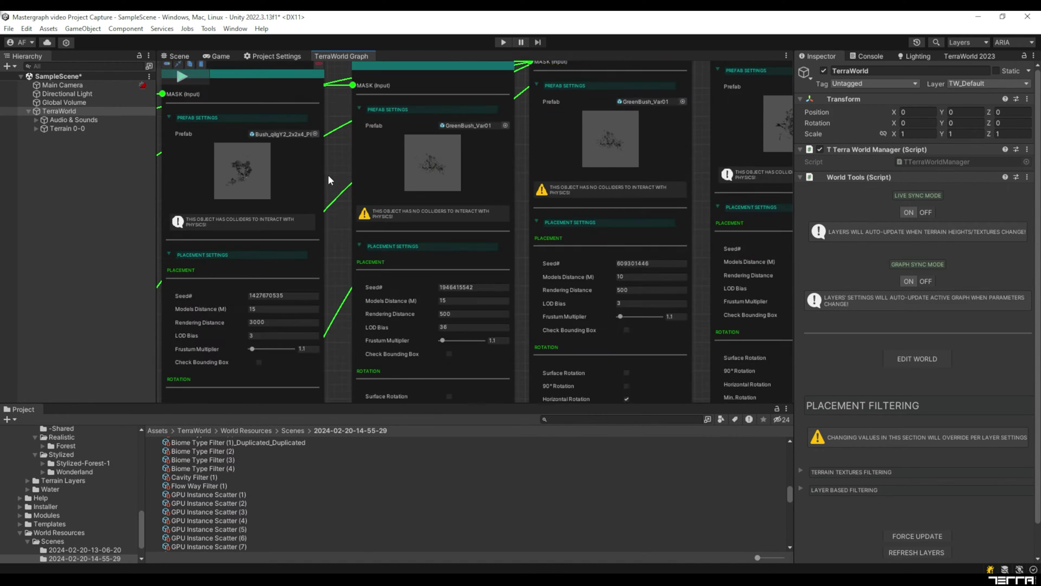
middle_click_drag(328, 174, 425, 236)
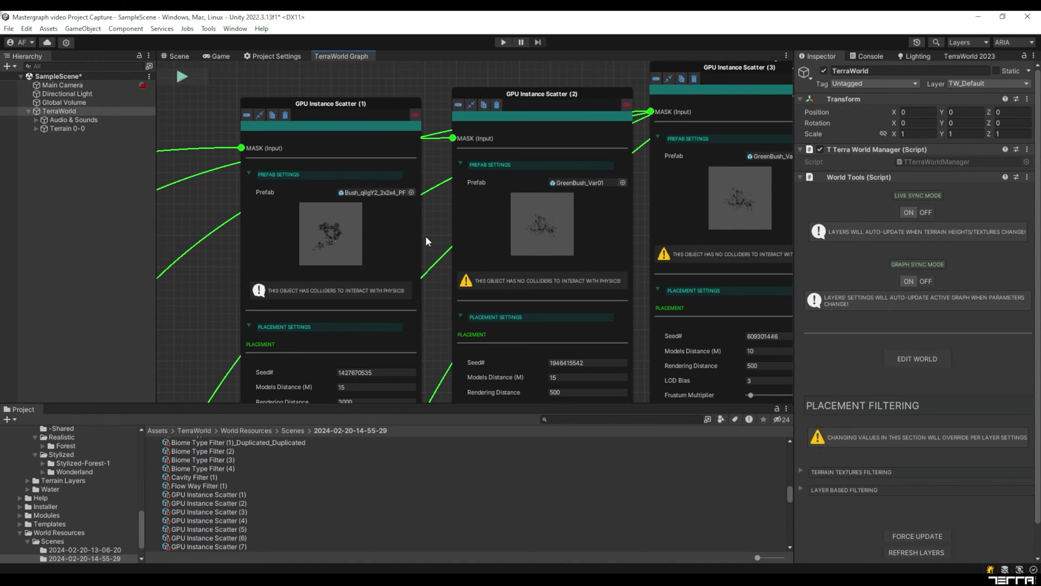
Select GPU Instance Scatter (1) under Terrain 0-0's GPU Instance Layers and reveal its distance settings
left_click(36, 129)
left_click(43, 154)
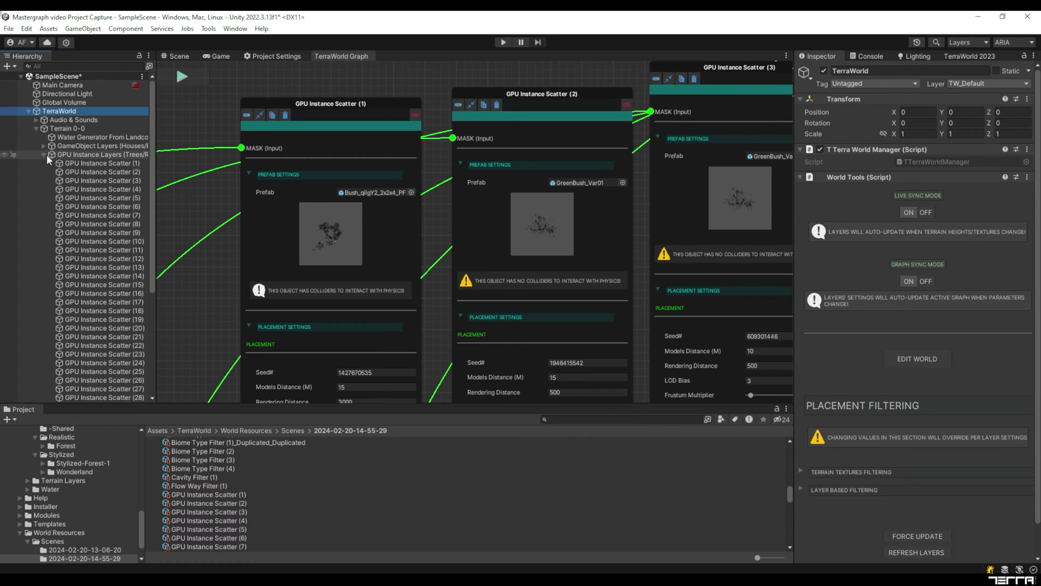
left_click(82, 163)
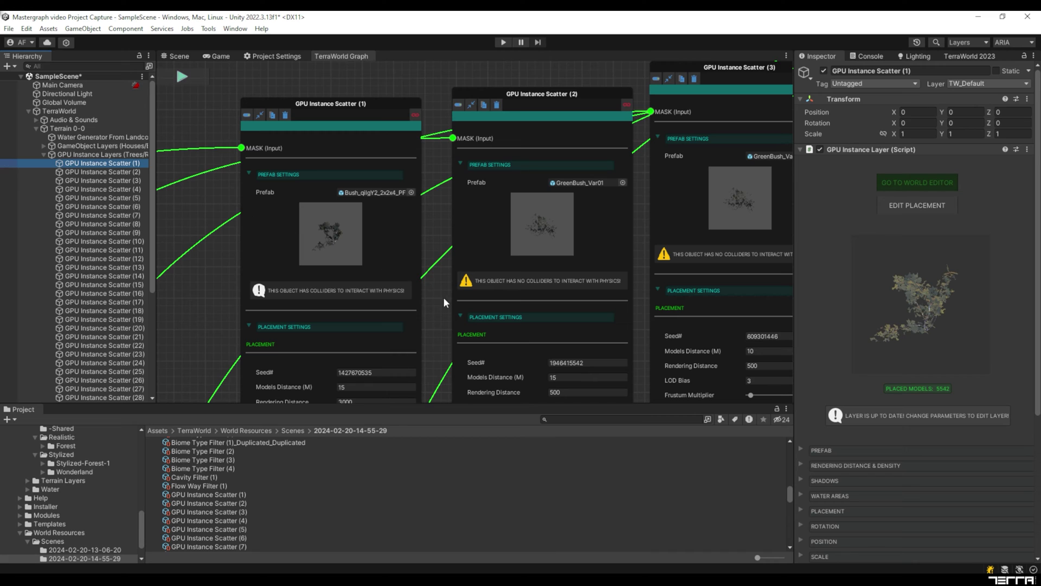
middle_click_drag(444, 297, 453, 199)
left_click(800, 465)
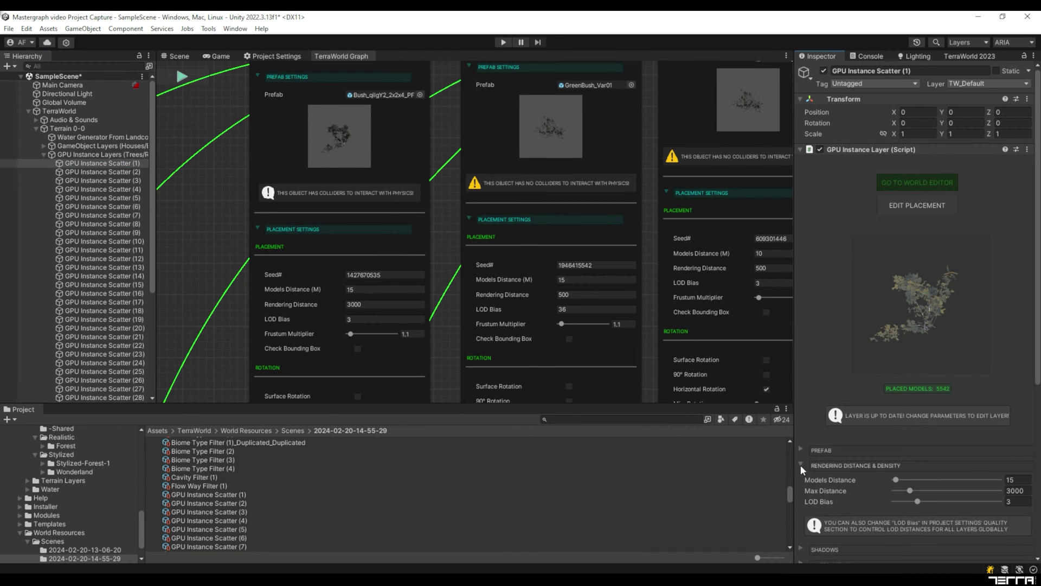
scroll(874, 389, "down", 2)
scroll(887, 390, "down", 1)
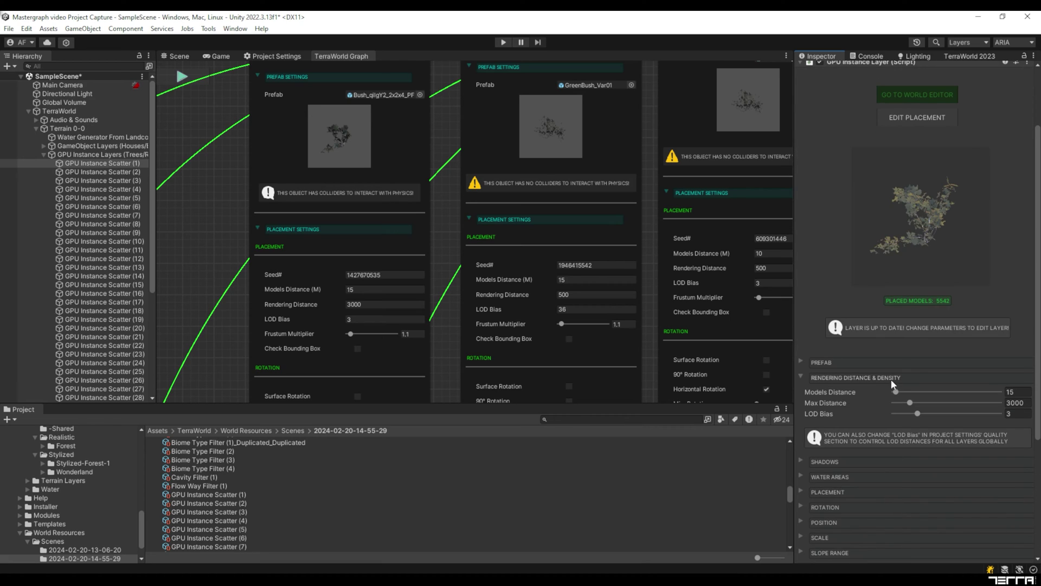
Set Models Distance to 16 and apply, then change it to 30 and apply
left_click(1012, 392)
type("16")
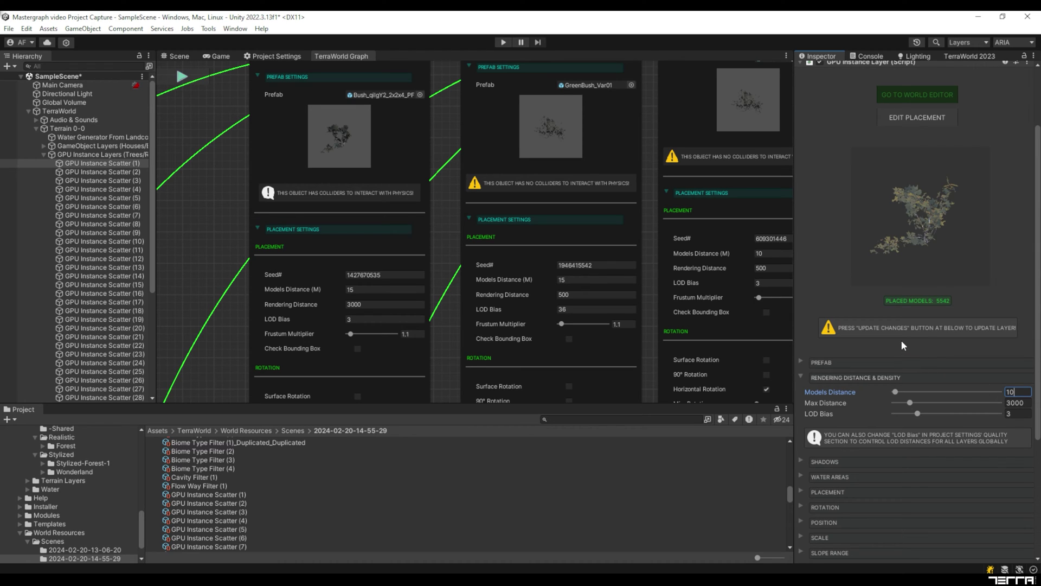
scroll(902, 340, "down", 6)
left_click(908, 511)
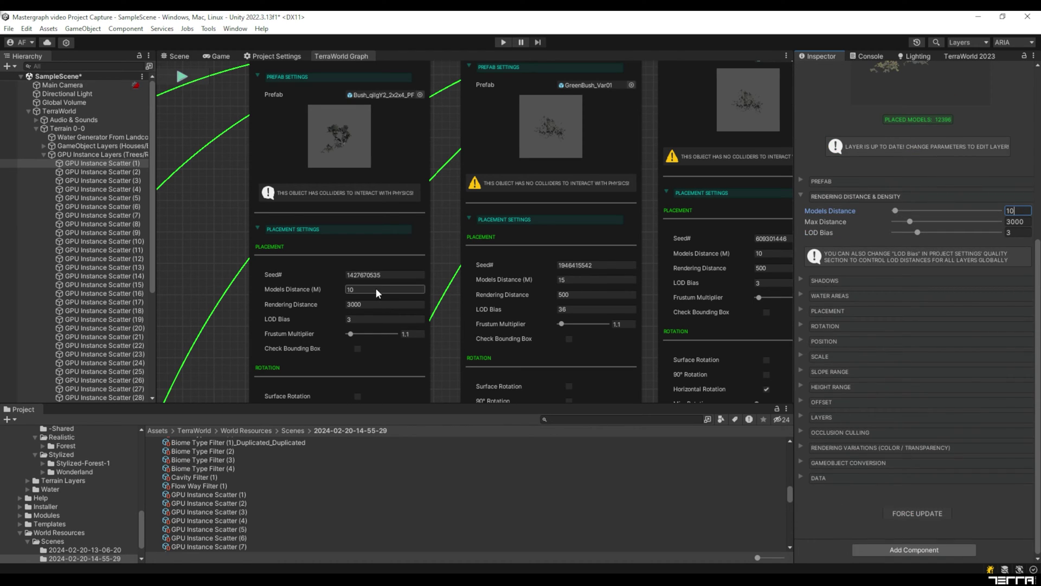
left_click(1012, 211)
type("30")
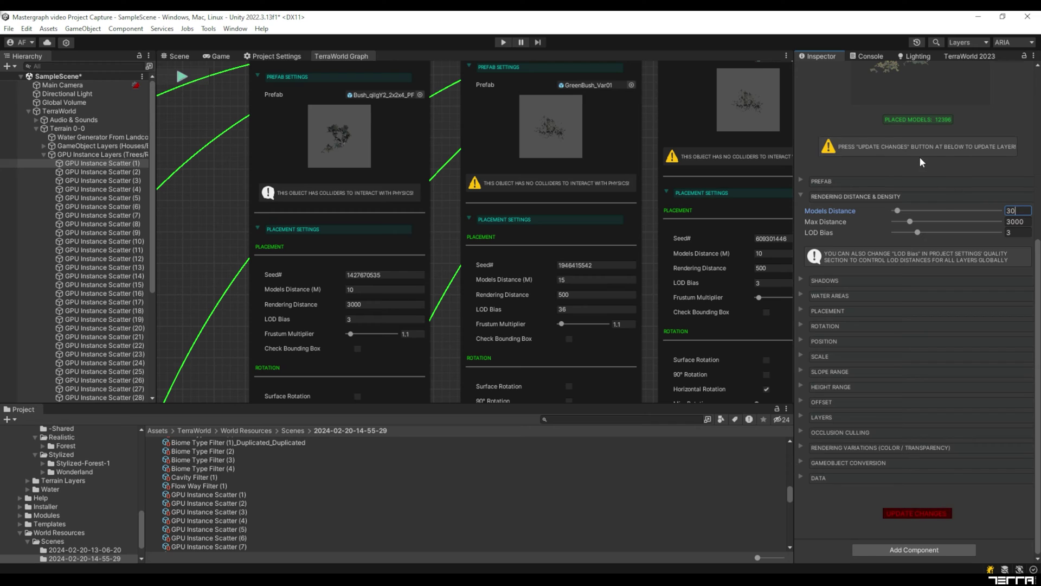
left_click(925, 513)
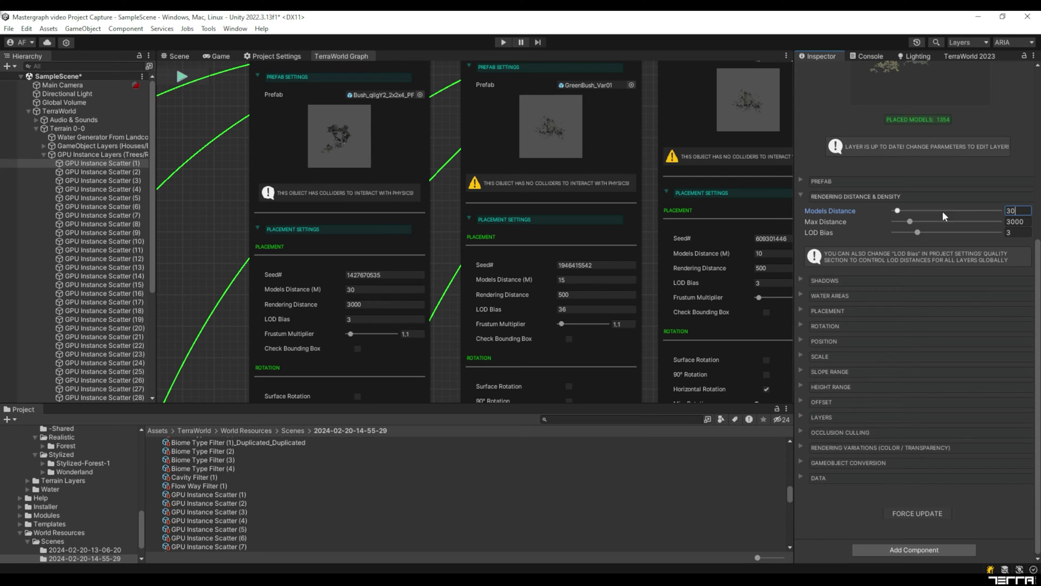
Enable horizontal rotation with 90° Rotation for the scatter layer
left_click(803, 193)
left_click(800, 325)
scroll(544, 324, "down", 3)
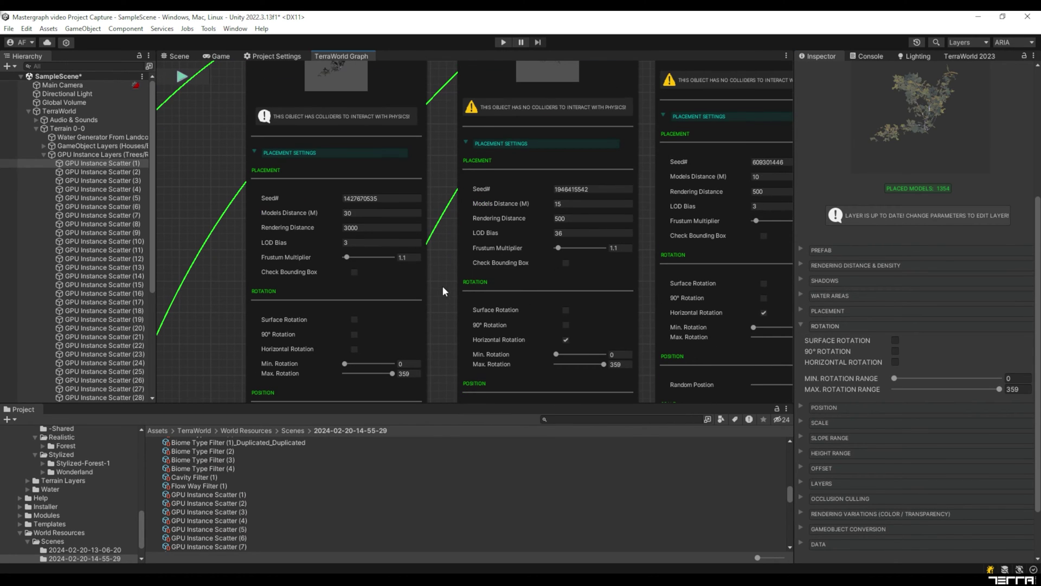
left_click(354, 348)
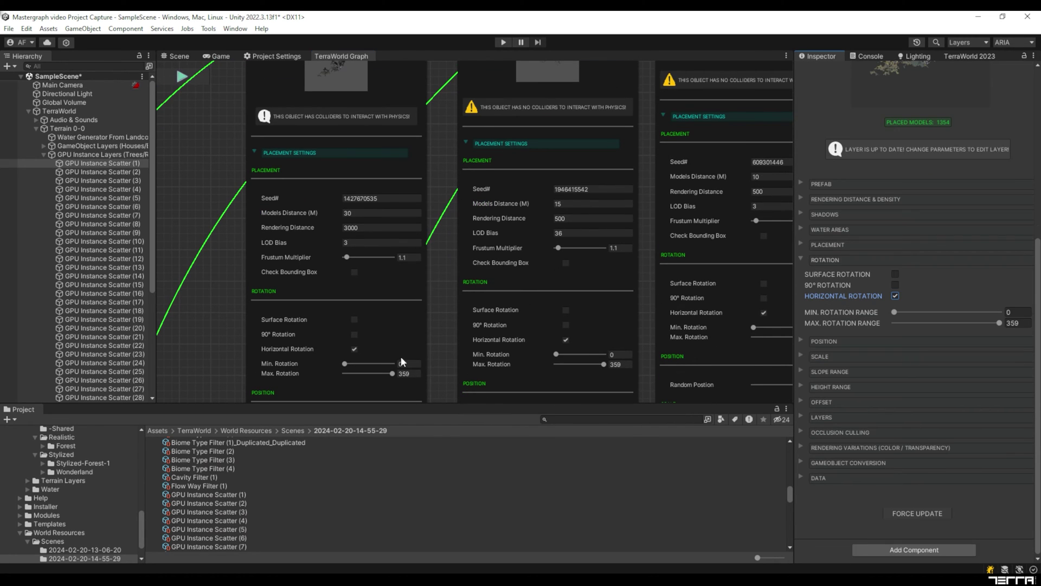
left_click(895, 286)
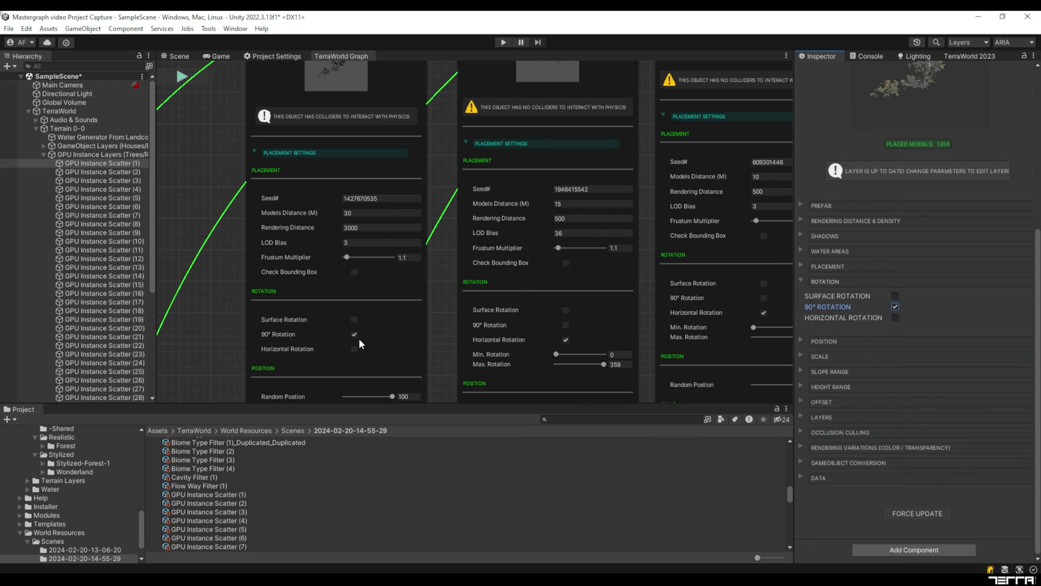
left_click(801, 282)
Try excluding Water and all layers from the Layer Mask, leaving it at Everything
scroll(450, 265, "down", 10)
left_click(802, 417)
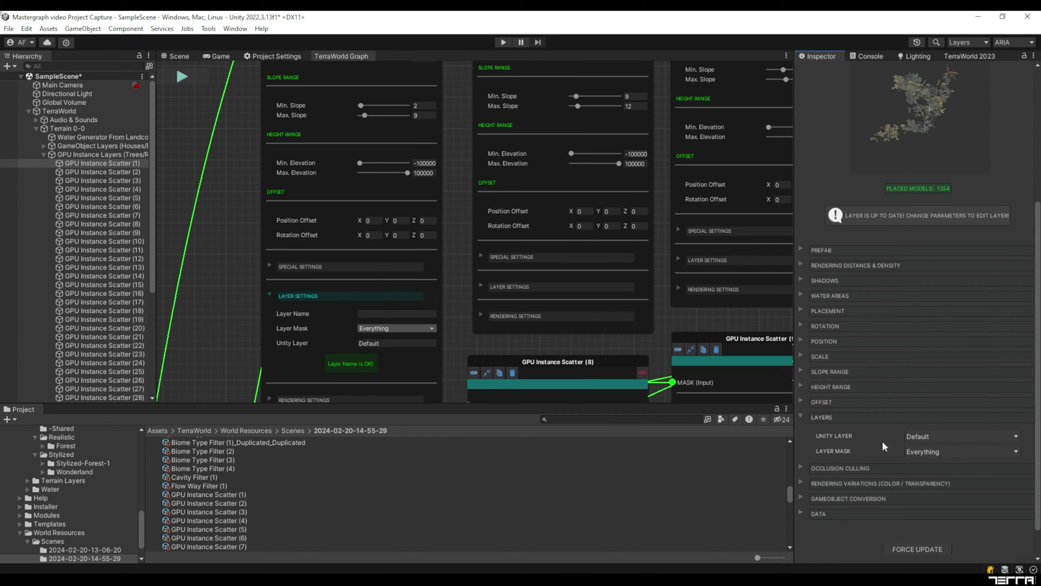
left_click(922, 452)
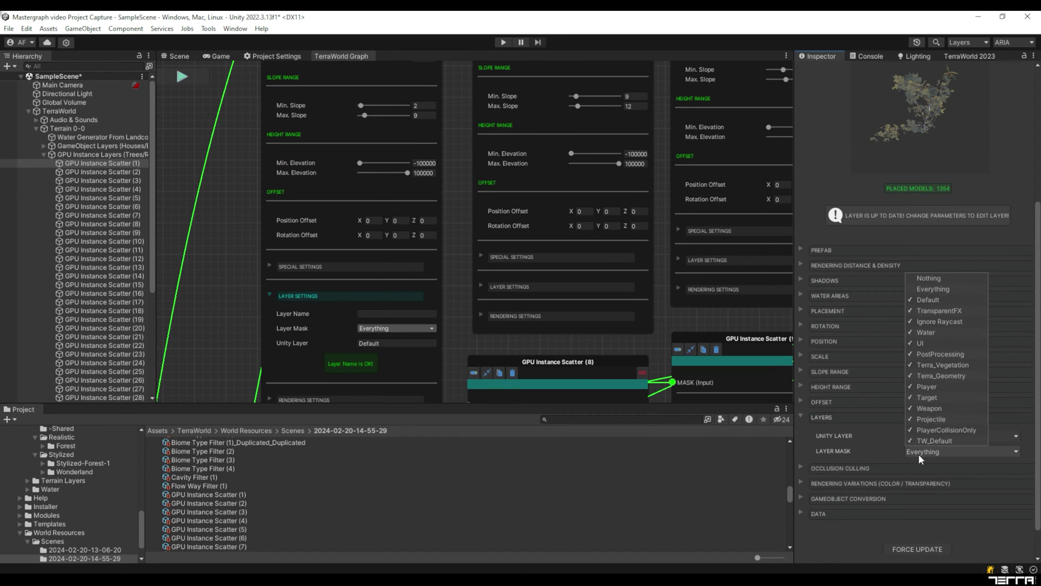
left_click(923, 333)
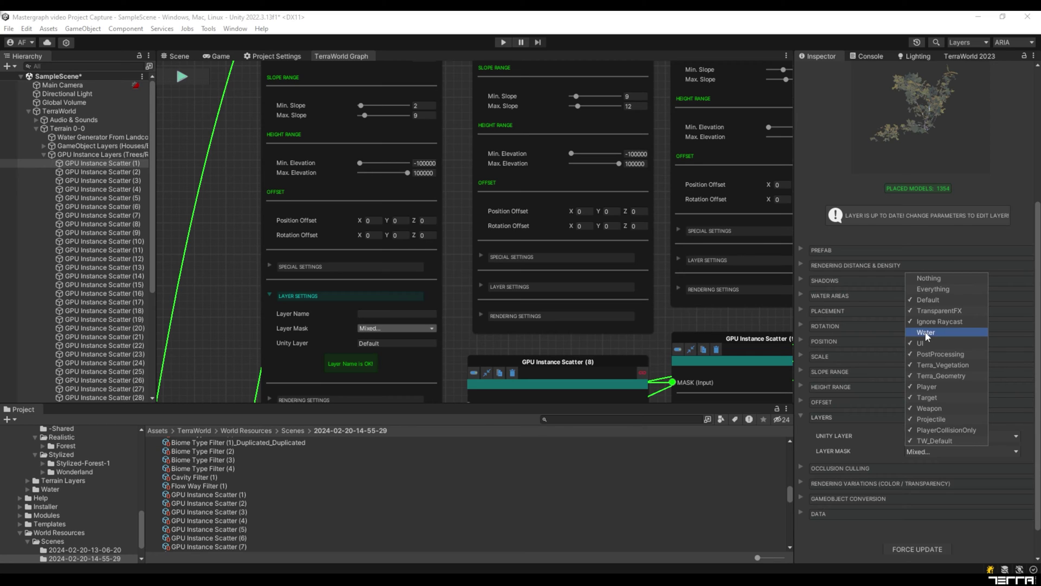
left_click(926, 333)
left_click(924, 279)
left_click(932, 289)
left_click(815, 444)
Try the Water Unity layer, then set the Unity layer back to Default
left_click(924, 436)
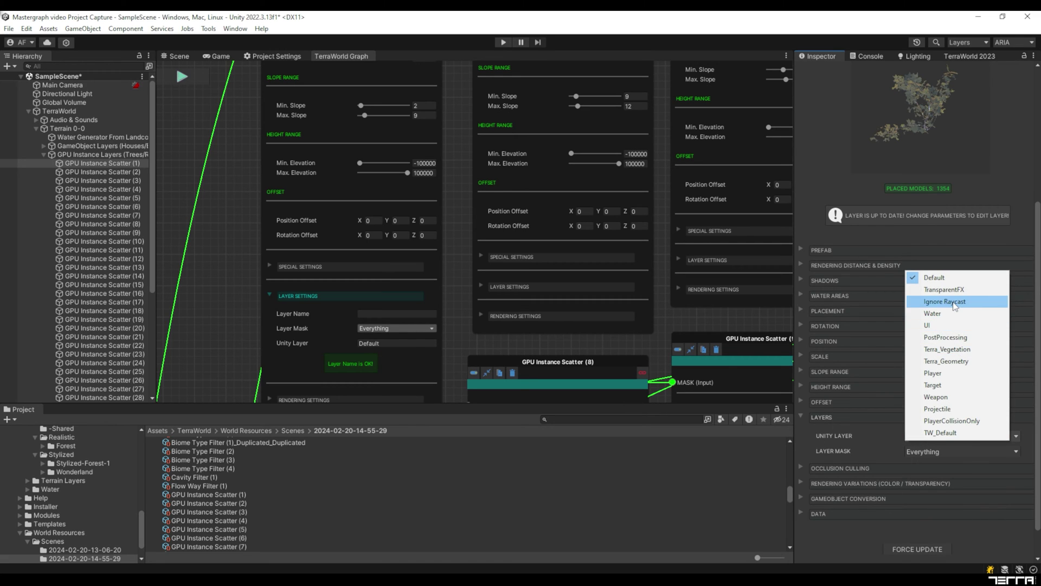
left_click(933, 431)
left_click(934, 435)
left_click(934, 301)
left_click(933, 280)
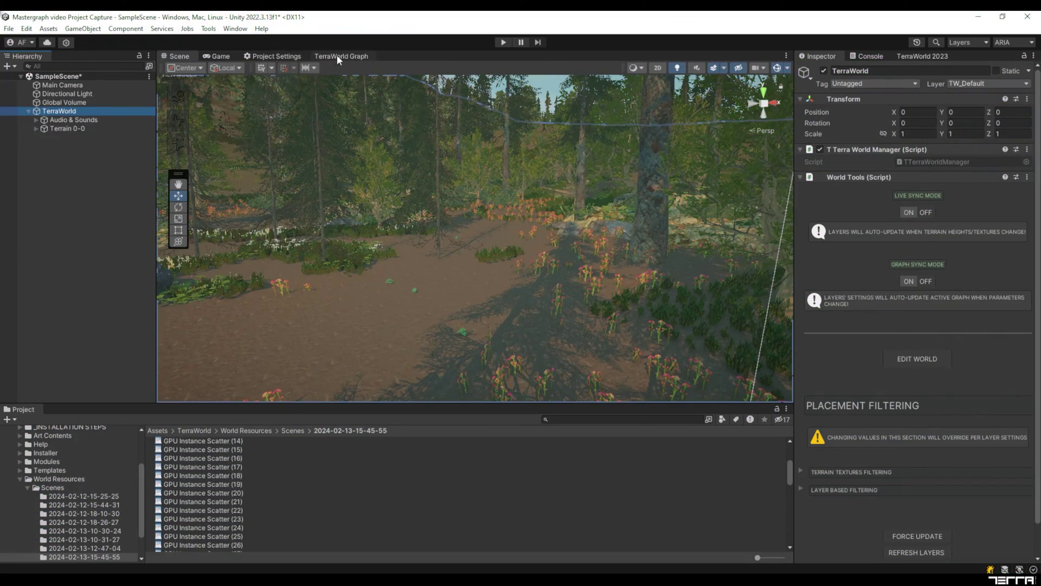
Enable the Smoothen Terrain node's live heightmap preview and orbit around the bare terrain
left_click(337, 54)
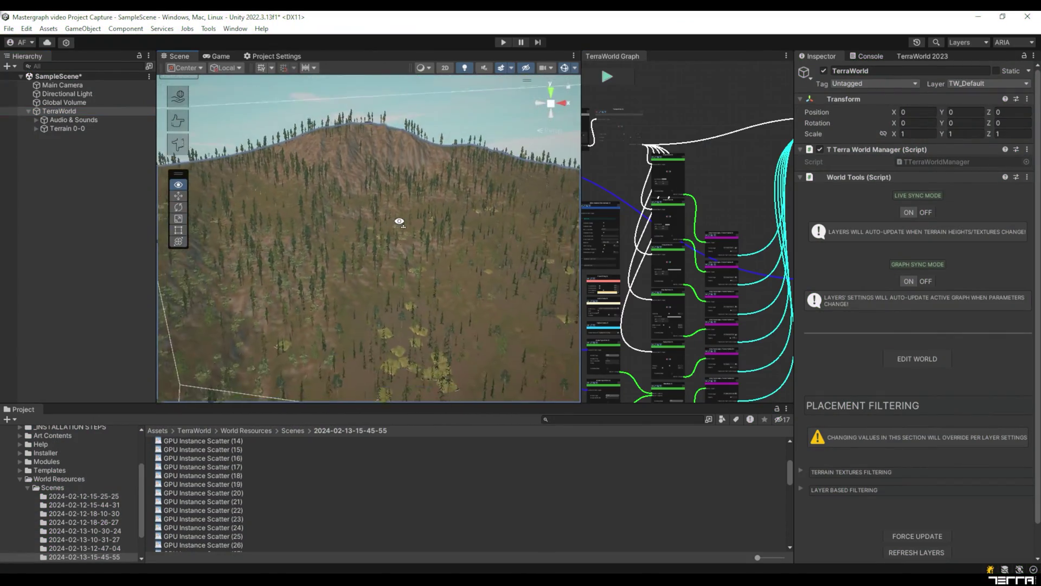
left_click(99, 199)
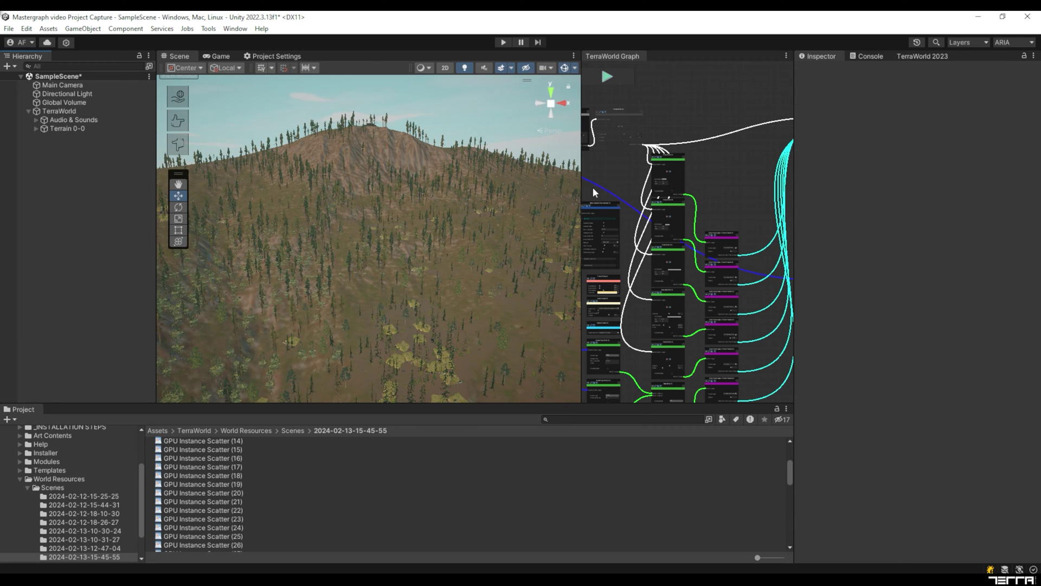
middle_click_drag(593, 187, 700, 194)
middle_click_drag(587, 195, 659, 287)
scroll(668, 201, "up", 6)
scroll(643, 265, "up", 3)
left_click(646, 246)
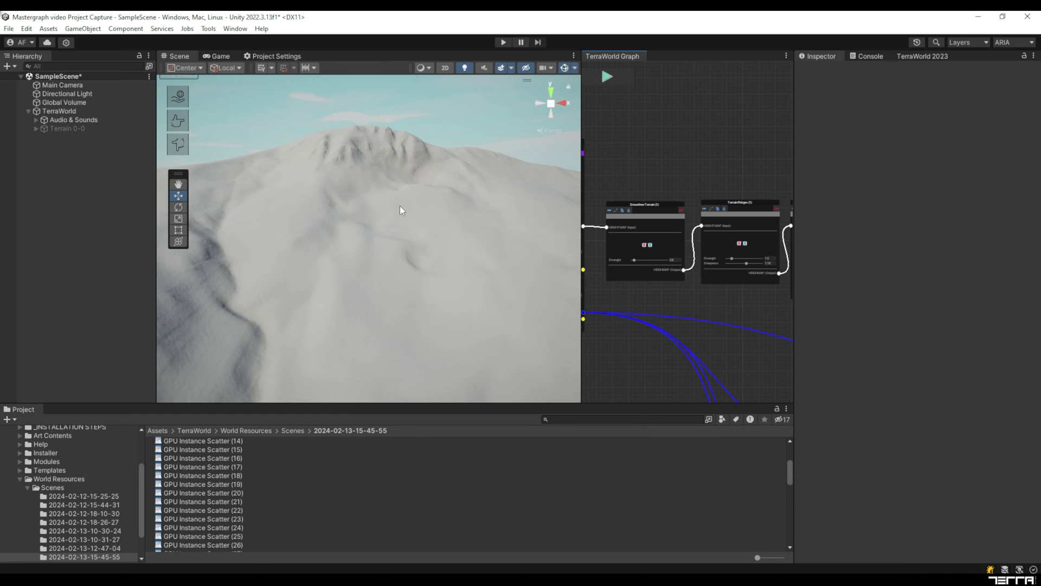
right_click_drag(395, 209, 752, 189)
scroll(676, 205, "up", 5)
scroll(685, 135, "down", 1)
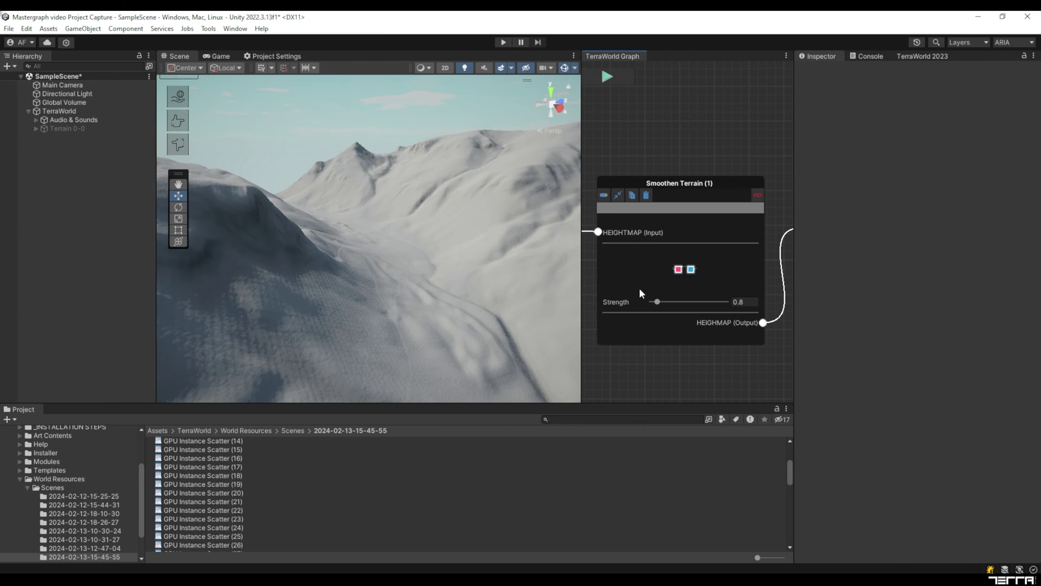
Try Smoothen Terrain strength up to 10, revert to 0.8, and raise Hydraulic Erosion to 2.7
left_click_drag(658, 303, 676, 324)
key("ctrl+z")
right_click_drag(453, 296, 360, 292)
left_click_drag(657, 301, 730, 316)
key("ctrl+z")
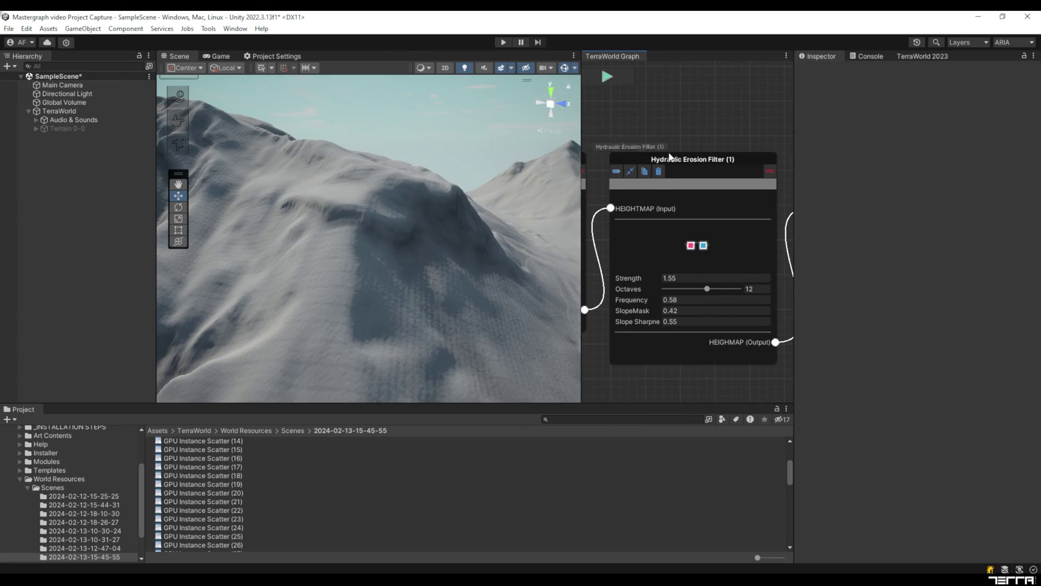
mouse_move(617, 277)
left_mouse_down()
mouse_move(668, 284)
mouse_move(617, 285)
left_mouse_up()
left_click_drag(707, 122, 633, 143)
Enable the Terrace Filter with 68 steps and strength 0.72, then disable it again
left_click(625, 205)
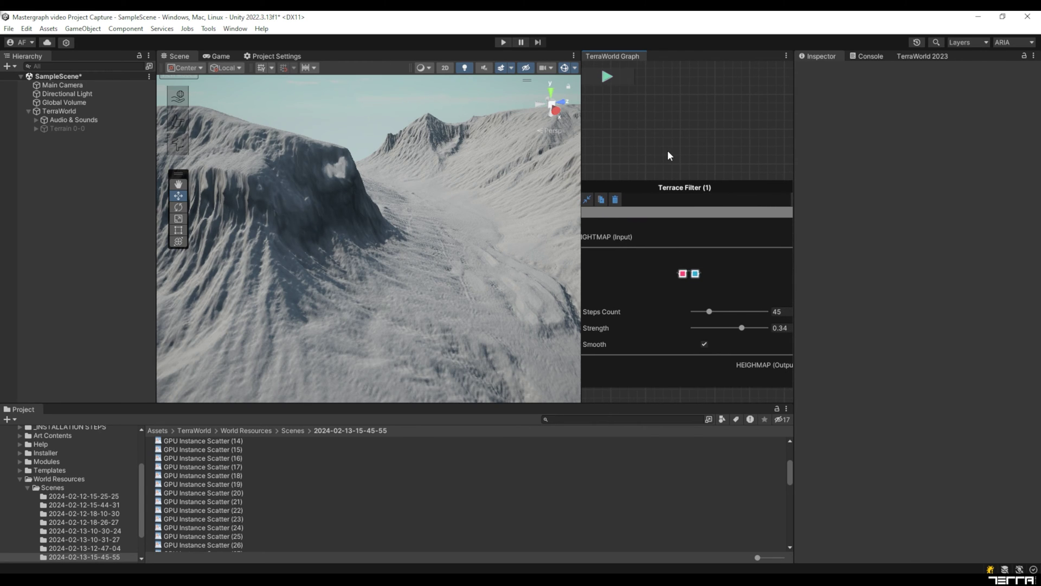
scroll(689, 147, "down", 1)
left_click(756, 273)
type("68")
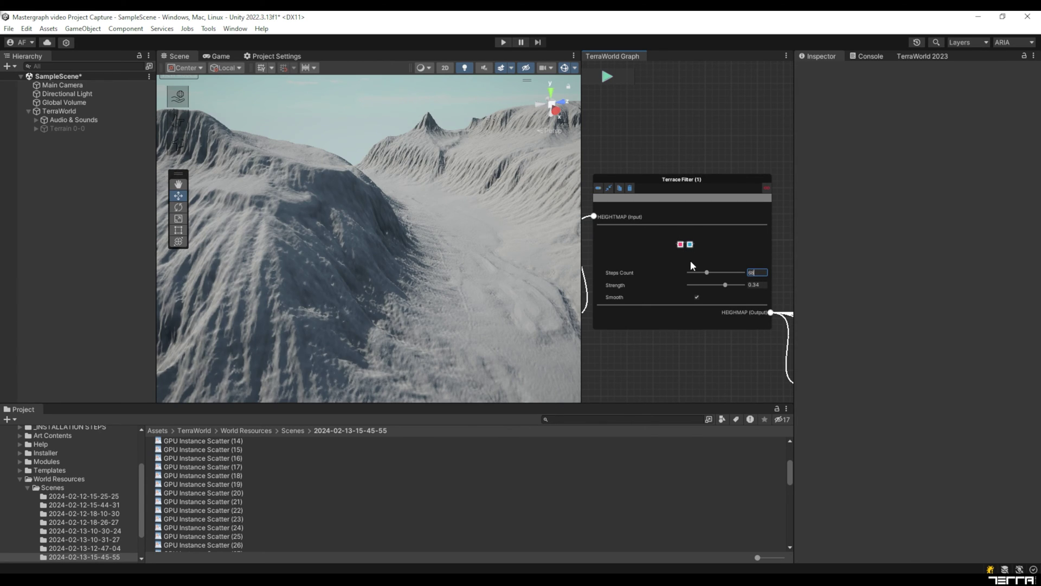
left_click_drag(725, 284, 698, 297)
left_click(599, 187)
Set Terrain Ridges strength to about 7.11 after trying 10, and orbit to view the ridges
scroll(695, 165, "down", 4)
middle_click_drag(619, 155, 674, 169)
right_click_drag(461, 184, 483, 247)
left_click_drag(644, 283, 691, 293)
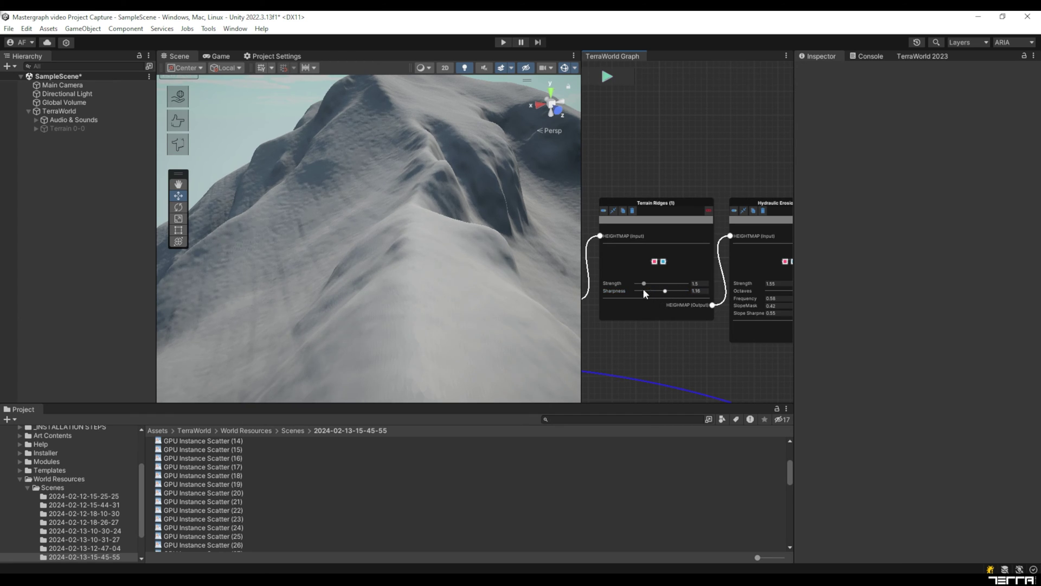
mouse_move(644, 286)
left_mouse_down()
mouse_move(686, 292)
mouse_move(642, 303)
left_mouse_up()
right_click_drag(336, 184, 18, 218)
scroll(704, 350, "down", 2)
middle_click_drag(704, 351, 624, 292)
Raise the Slope Filter range minimum to about 40 and try maximums of 30, 45 and 15
scroll(666, 304, "up", 2)
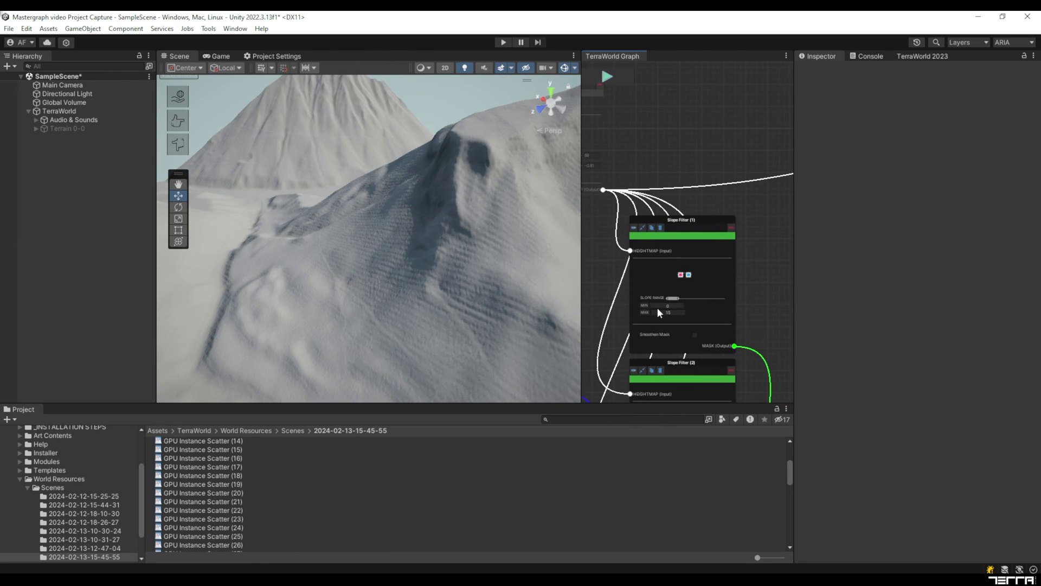
left_click_drag(677, 302, 698, 301)
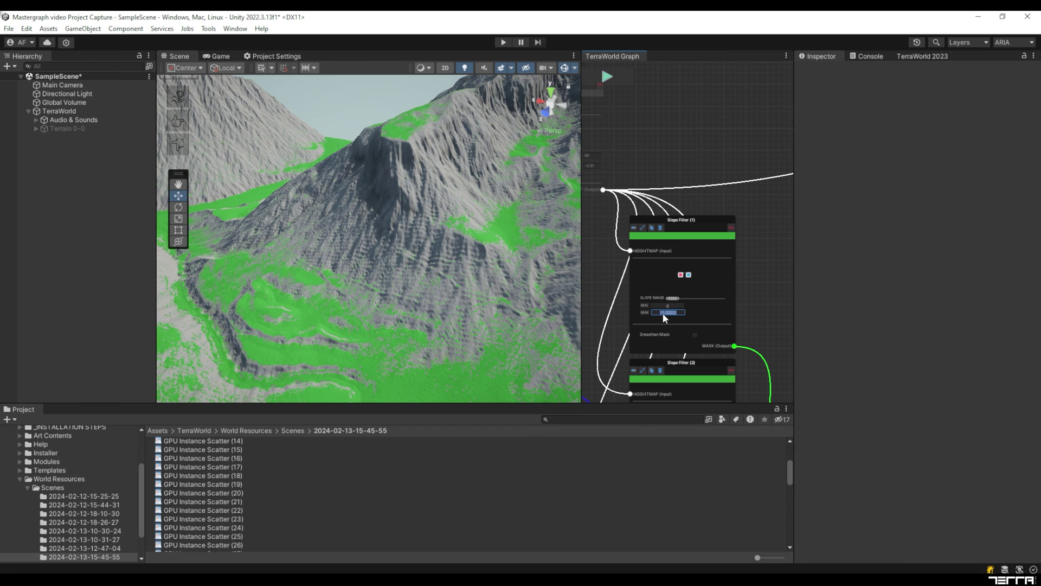
type("30")
key("BackSpace")
key("BackSpace")
type("45")
key("BackSpace")
key("BackSpace")
type("15")
right_click_drag(458, 258, 421, 260)
Lower Flow Way iterations to 4 and set the flow range maximum to 1
middle_click_drag(755, 380, 741, 98)
middle_click_drag(738, 299, 735, 282)
left_click_drag(668, 276, 653, 276)
key("w")
right_click_drag(462, 268, 515, 275)
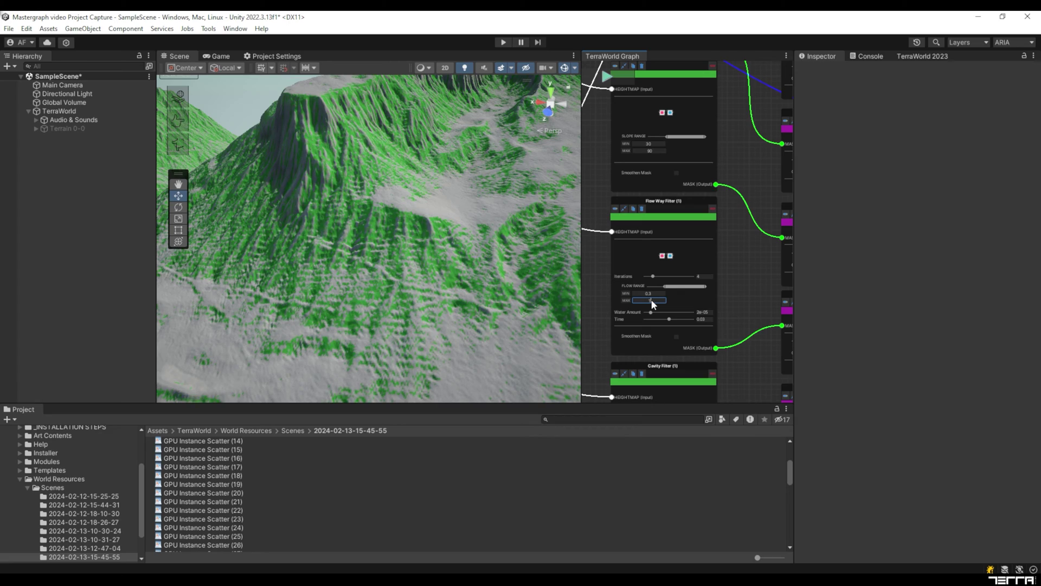
key("Return")
scroll(731, 289, "down", 3)
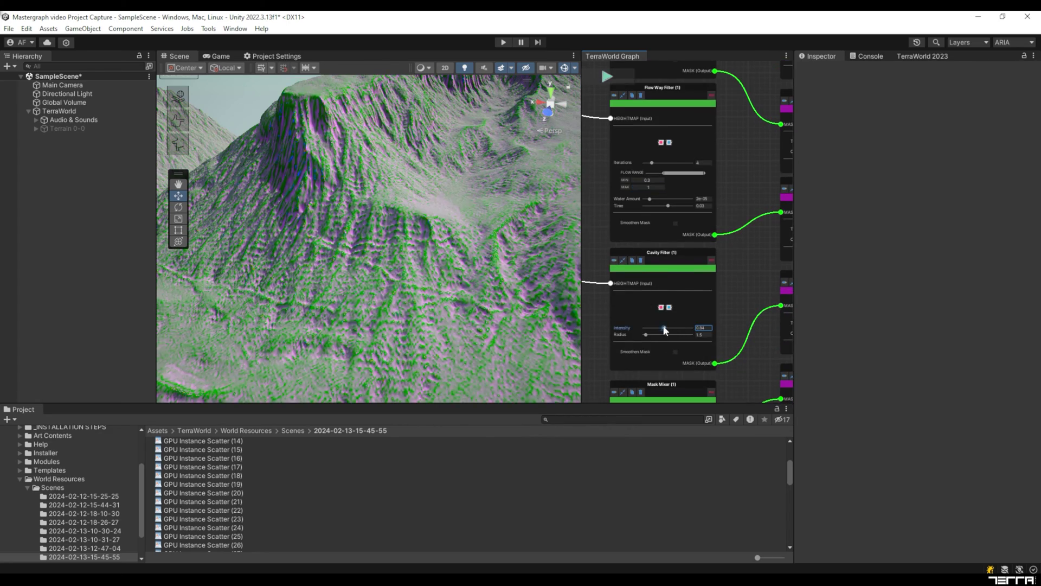
right_click_drag(482, 308, 434, 305)
Set Cavity intensity to 0.89 and radius to 3.6, then turn off the mask preview
mouse_move(663, 328)
left_mouse_down()
mouse_move(681, 329)
mouse_move(665, 328)
left_mouse_up()
left_click_drag(646, 335, 655, 334)
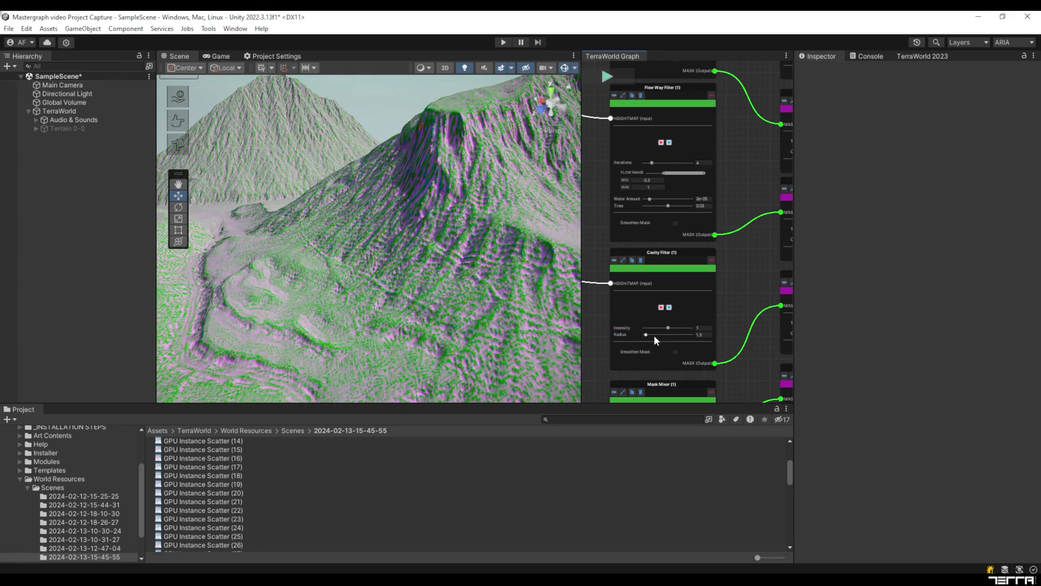
middle_click_drag(730, 249, 737, 311)
right_click_drag(520, 239, 369, 233)
left_click(670, 206)
right_click_drag(488, 250, 493, 141)
key("w")
Dock the TerraWorld Graph as its own full tab and pan to the graph's first nodes
left_click_drag(611, 57, 380, 53)
middle_click_drag(375, 81, 519, 303)
mouse_move(355, 133)
middle_mouse_down()
mouse_move(490, 210)
mouse_move(544, 364)
middle_mouse_up()
Dock the Interactive Map beside the scene view and show the untextured terrain preview
left_click(187, 57)
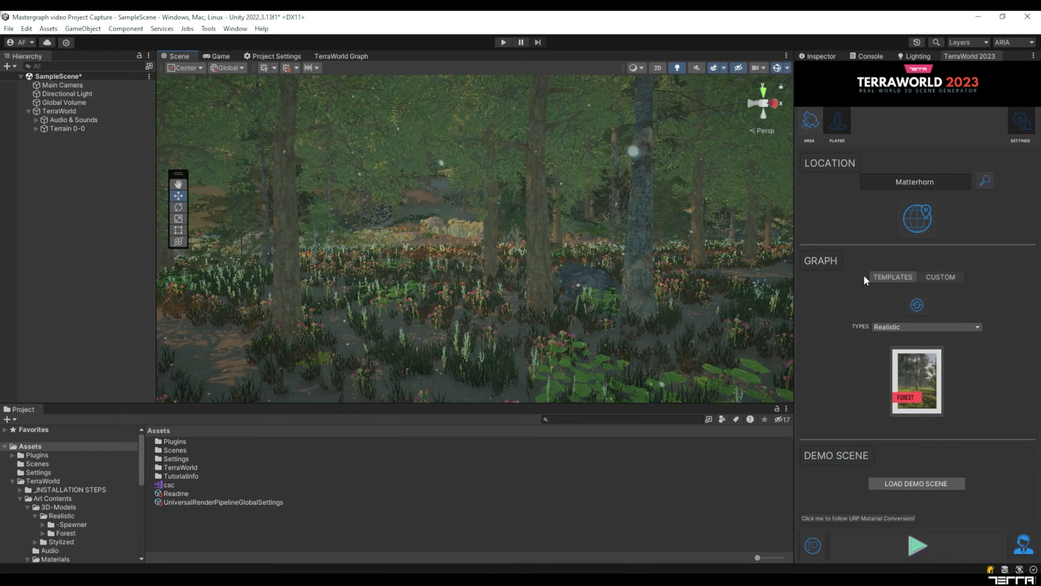
left_click(916, 220)
left_click_drag(365, 124, 746, 127)
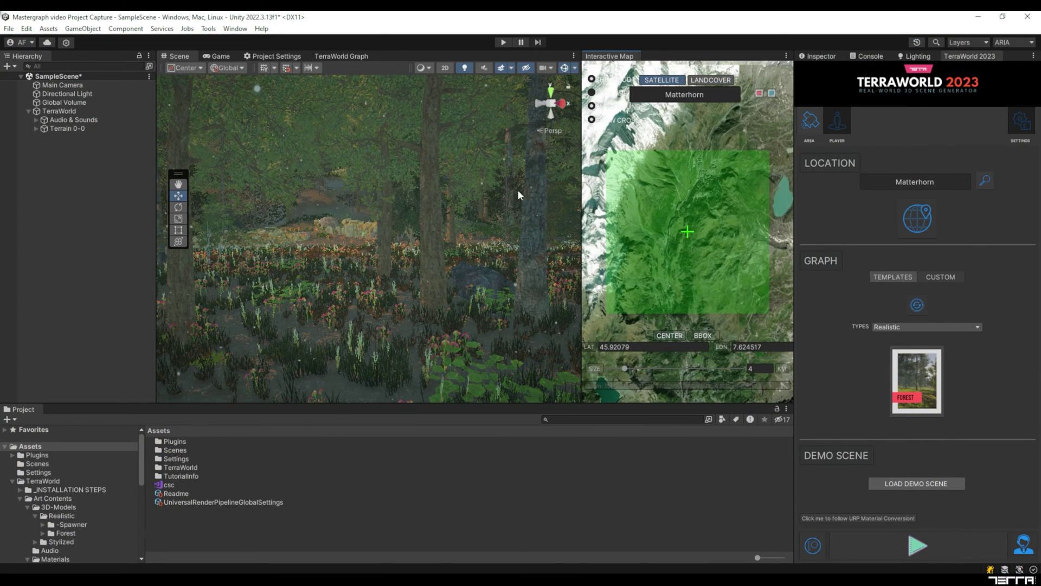
right_click_drag(393, 184, 416, 271)
key("s")
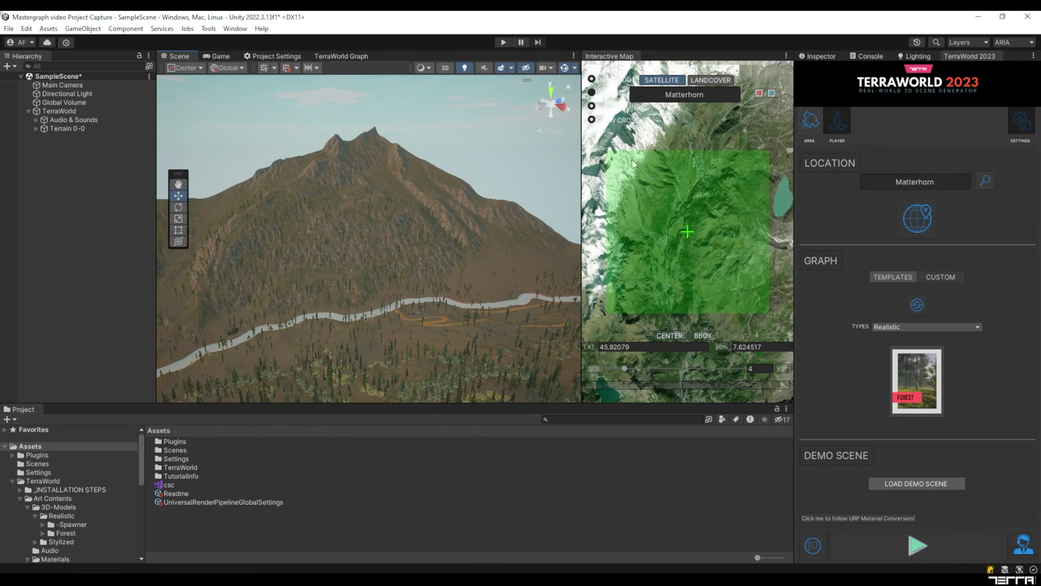
left_click(747, 108)
right_click_drag(331, 212, 602, 279)
Shift the map area to about 45.98357, 7.636362 near the Matterhorn peak, then close the map
left_click_drag(679, 226, 594, 248)
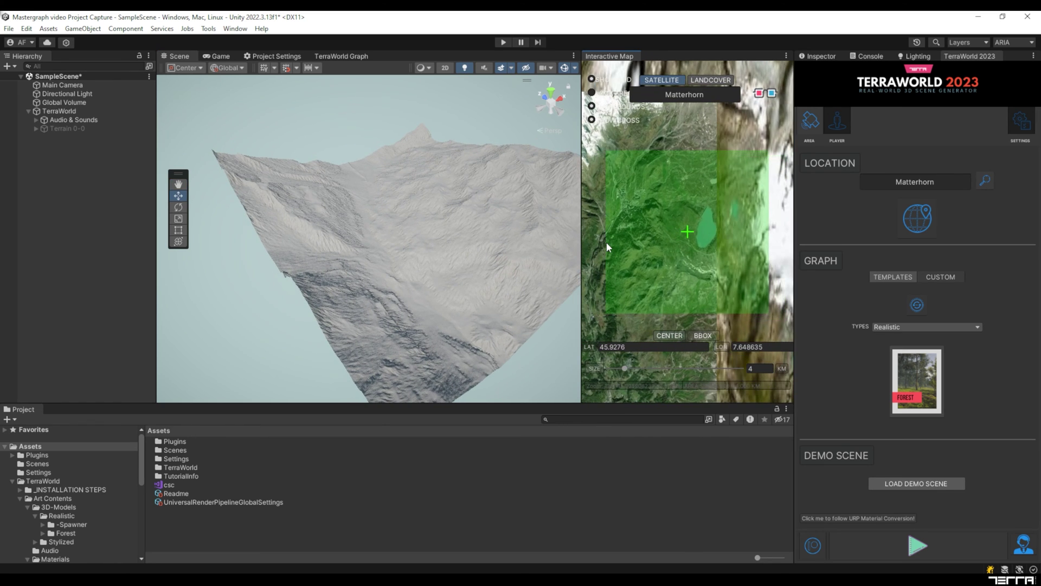
right_click_drag(326, 272, 361, 264)
mouse_move(732, 145)
left_mouse_down()
mouse_move(673, 225)
mouse_move(657, 309)
left_mouse_up()
left_click_drag(690, 122, 675, 197)
right_click_drag(527, 200, 218, 218)
left_click_drag(647, 202, 745, 206)
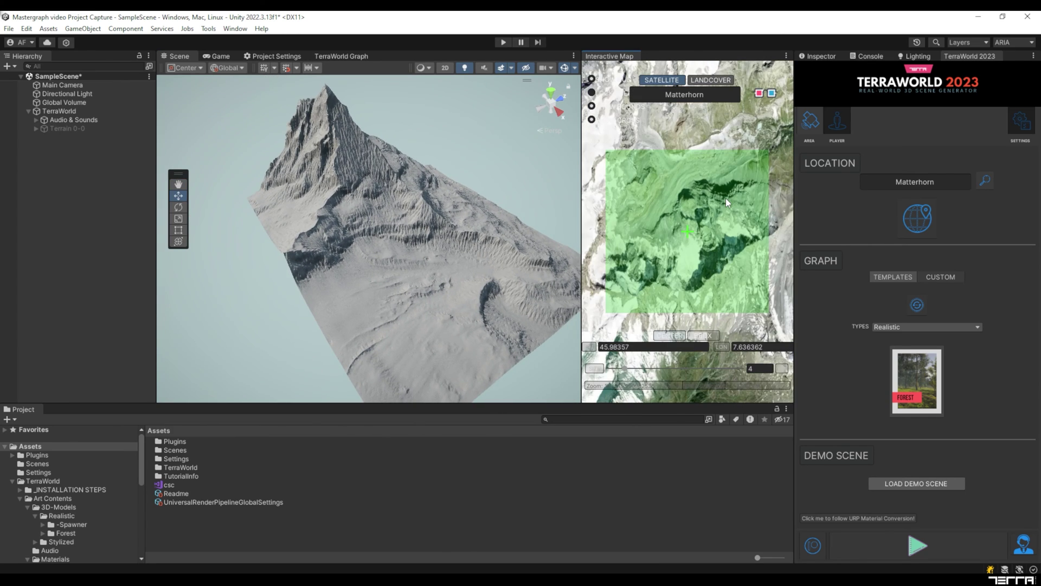
left_click_drag(389, 193, 836, 255, "alt")
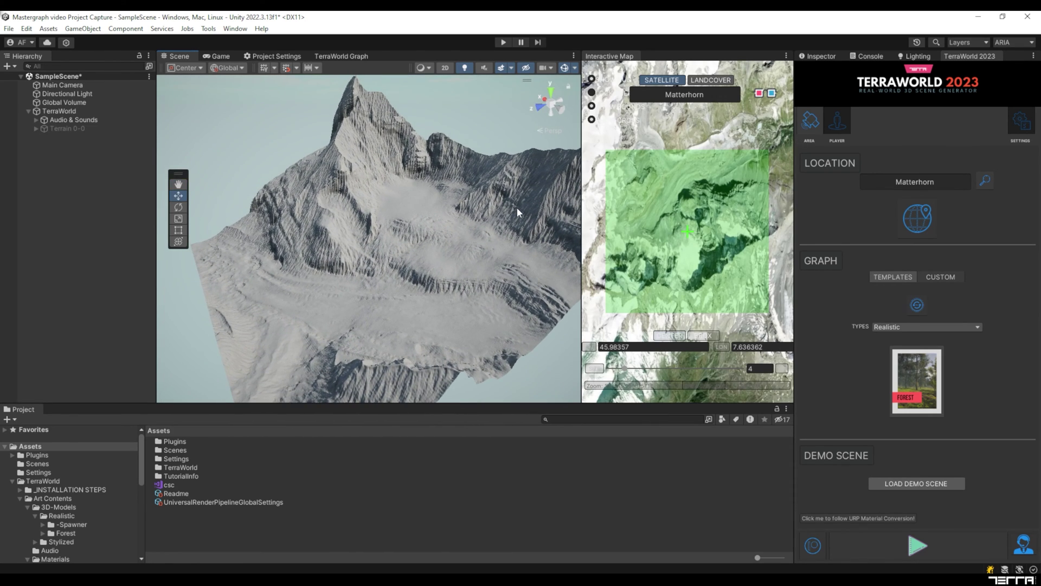
right_click(622, 56)
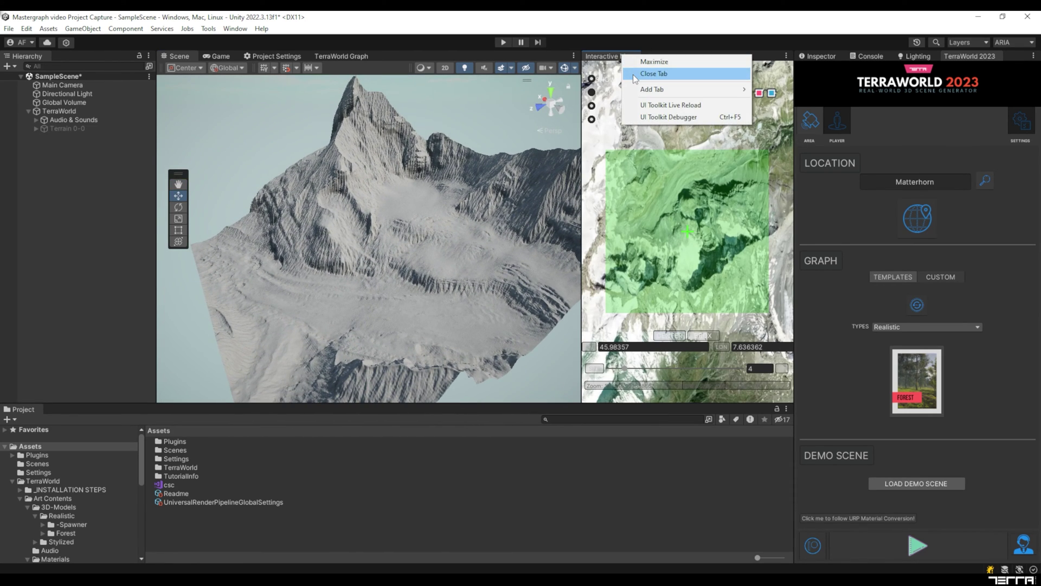
left_click(634, 75)
In Settings, cycle the graph wire style through straight, angled and Shader Lab, then back to curvy
left_click(1017, 124)
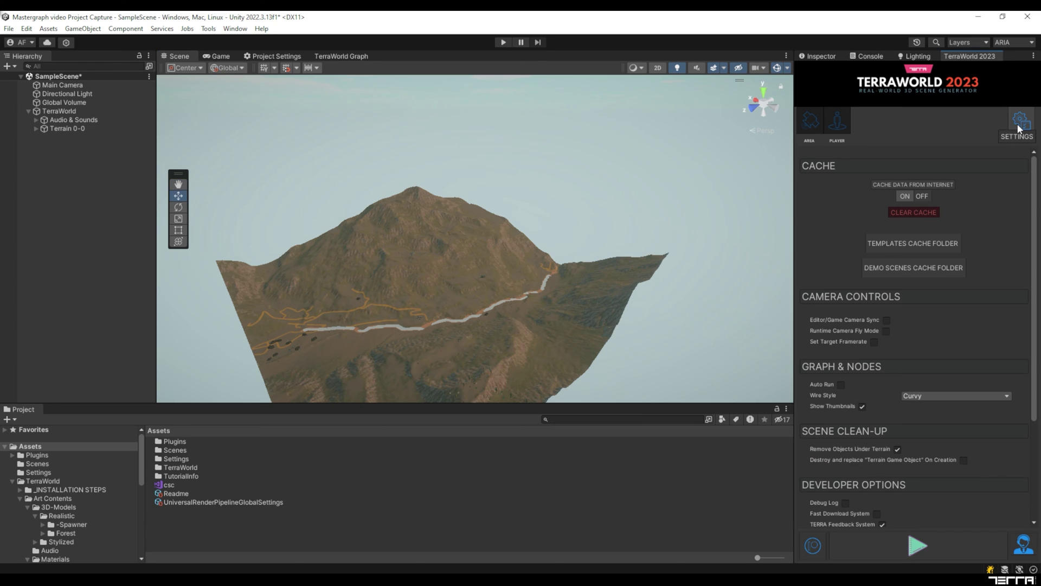
scroll(889, 304, "down", 2)
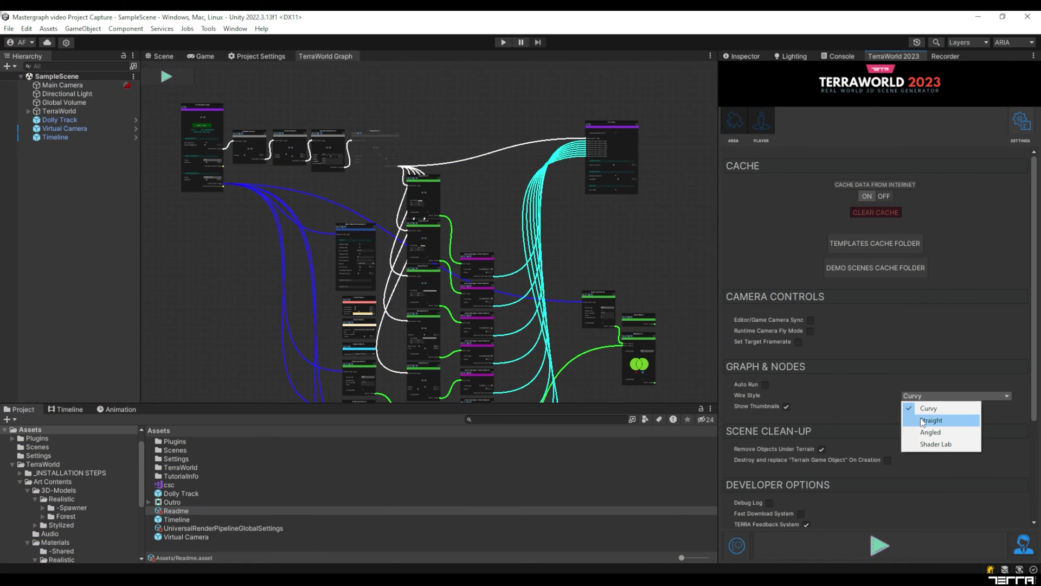
left_click(922, 418)
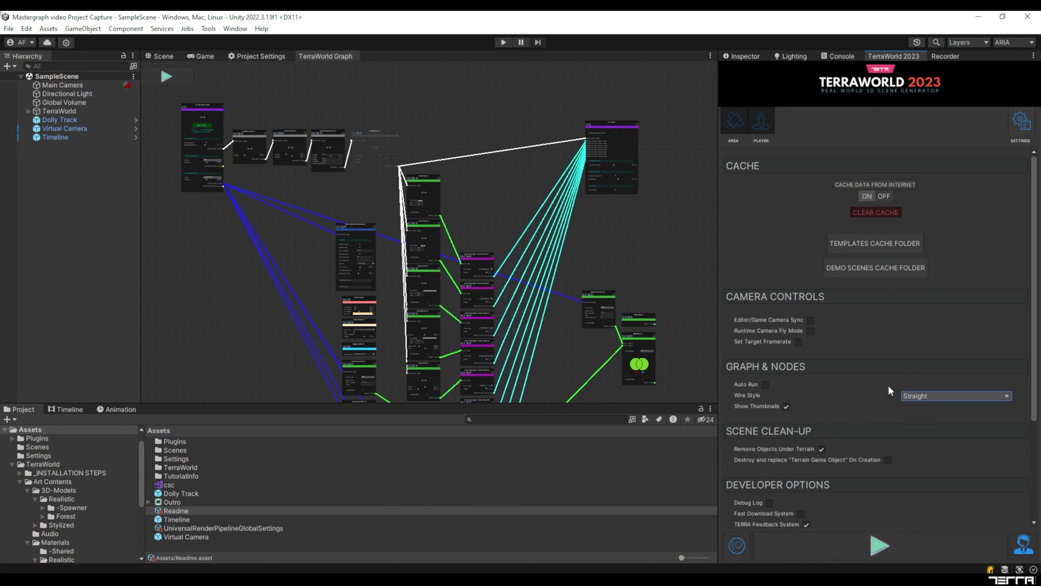
left_click(922, 396)
left_click(924, 433)
middle_click_drag(583, 355, 579, 324)
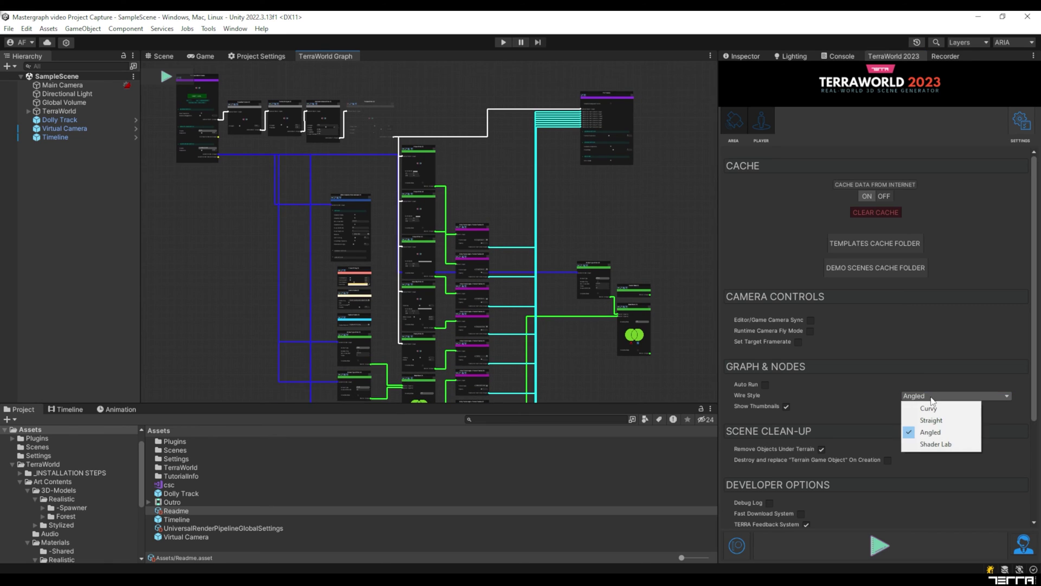
left_click(929, 444)
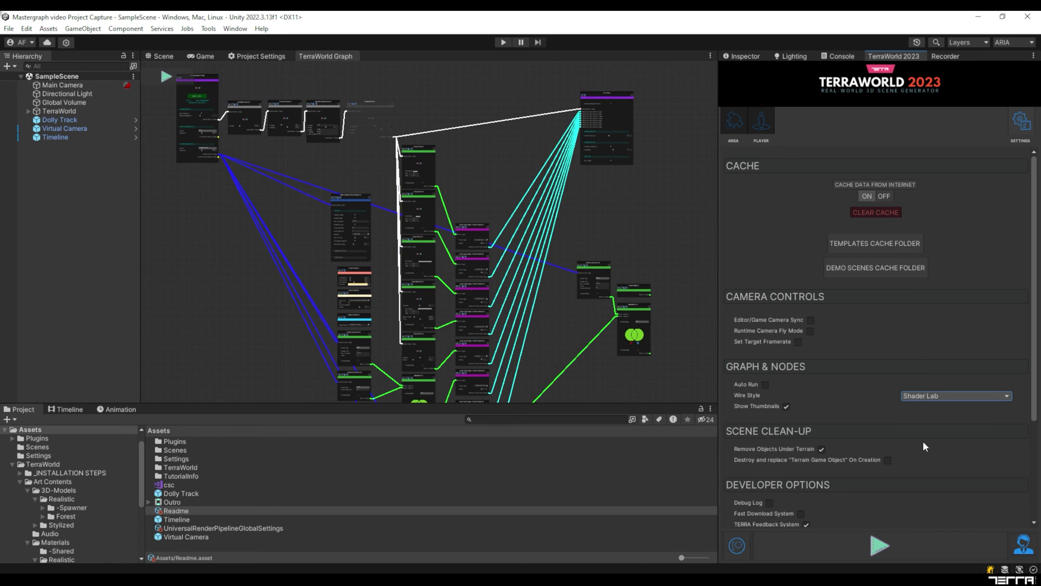
left_click(922, 396)
left_click(920, 405)
middle_click_drag(692, 318, 664, 314)
middle_click_drag(714, 278, 422, 260)
Turn off Show Thumbnails on the graph nodes
scroll(565, 216, "up", 2)
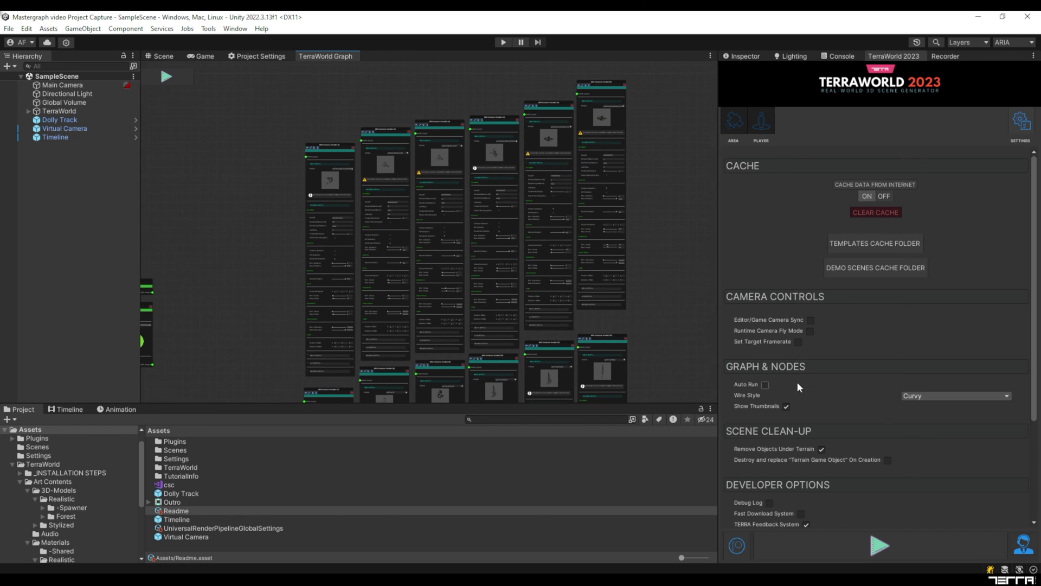
left_click(786, 405)
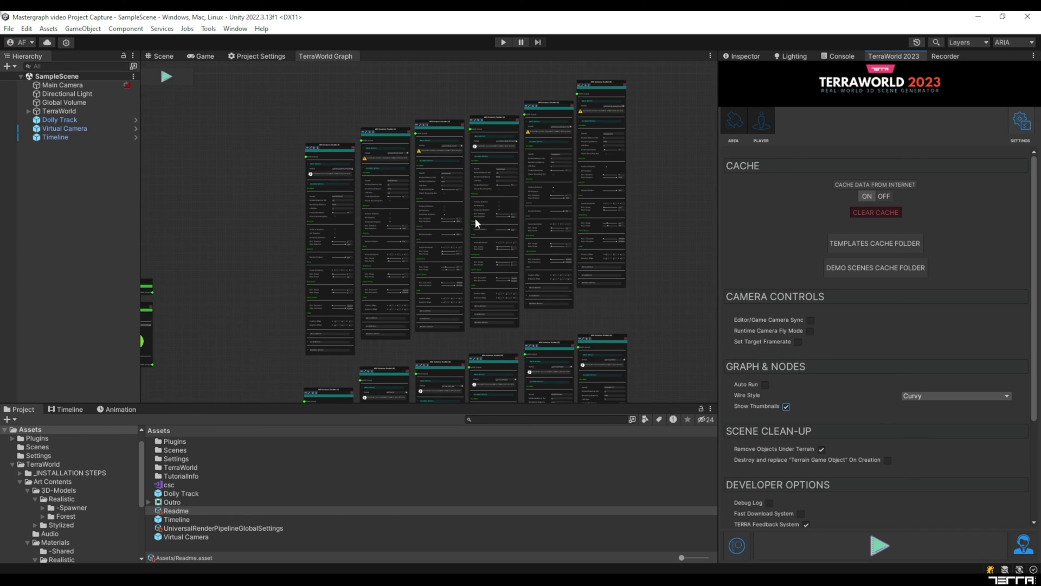
scroll(457, 210, "up", 3)
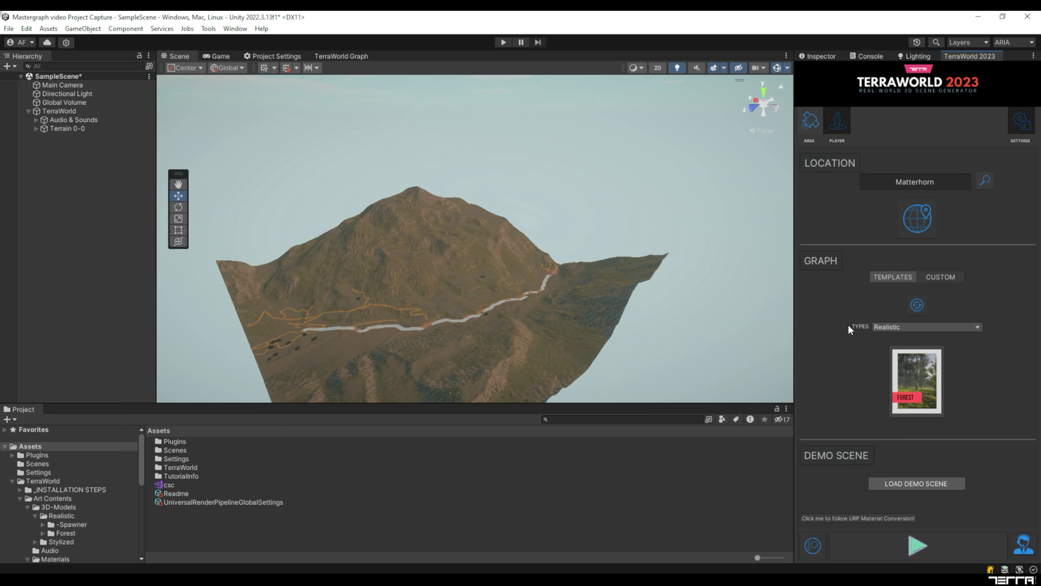
Load the Stylized Wonderland template and confirm recreating the terrain
left_click(889, 326)
left_click(882, 363)
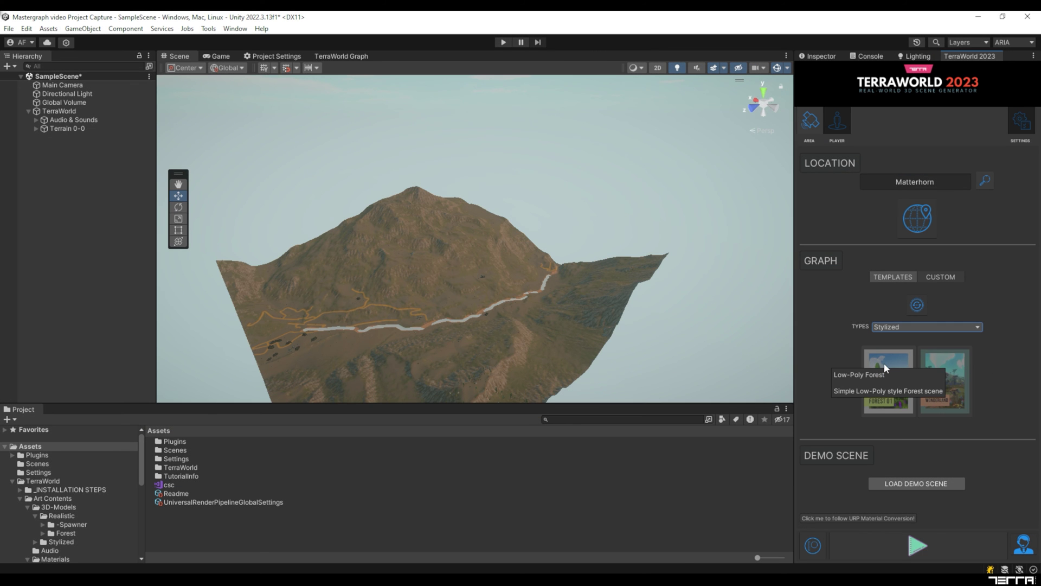
left_click(945, 362)
left_click(559, 318)
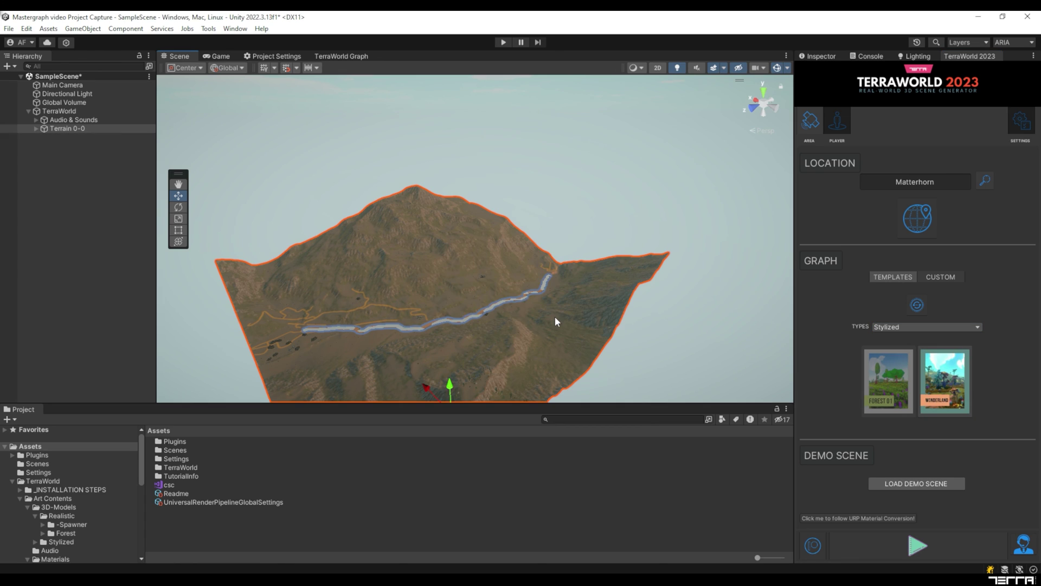
left_click(470, 321)
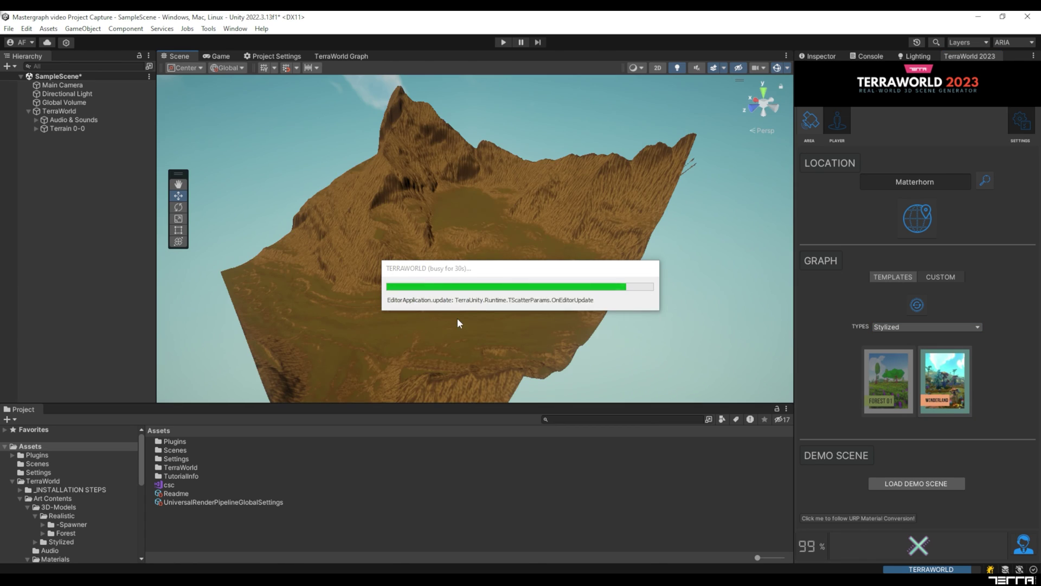